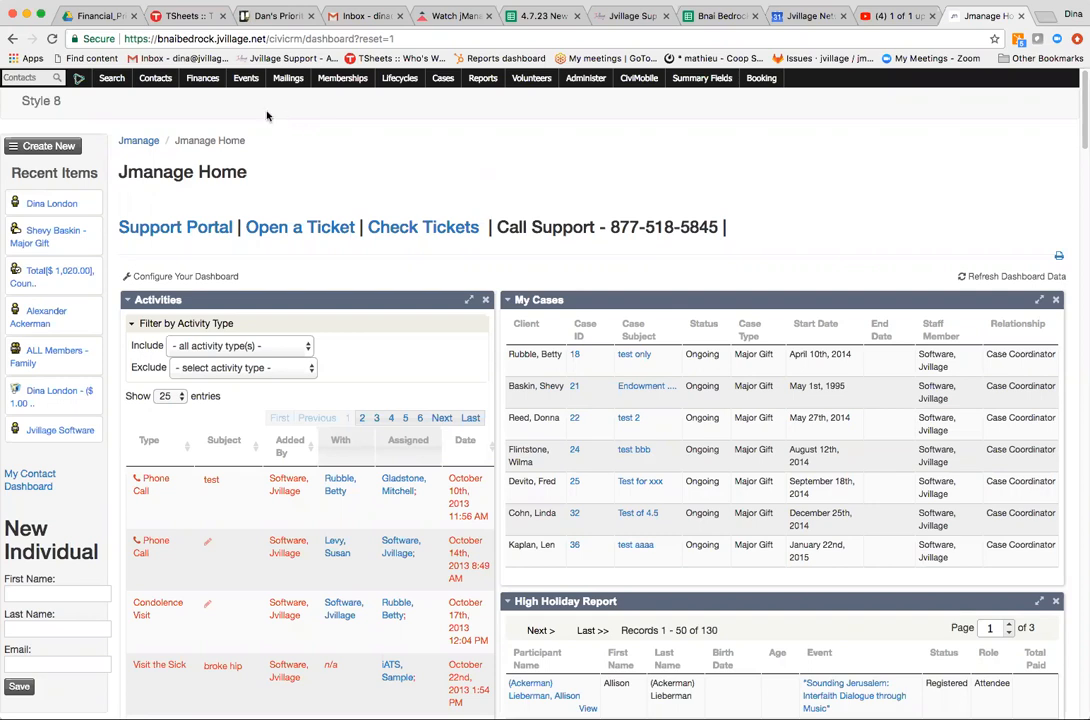
Step: Find the Lunch and Learn event (ID 1442) among the managed events and open its fee configuration
left_click(246, 78)
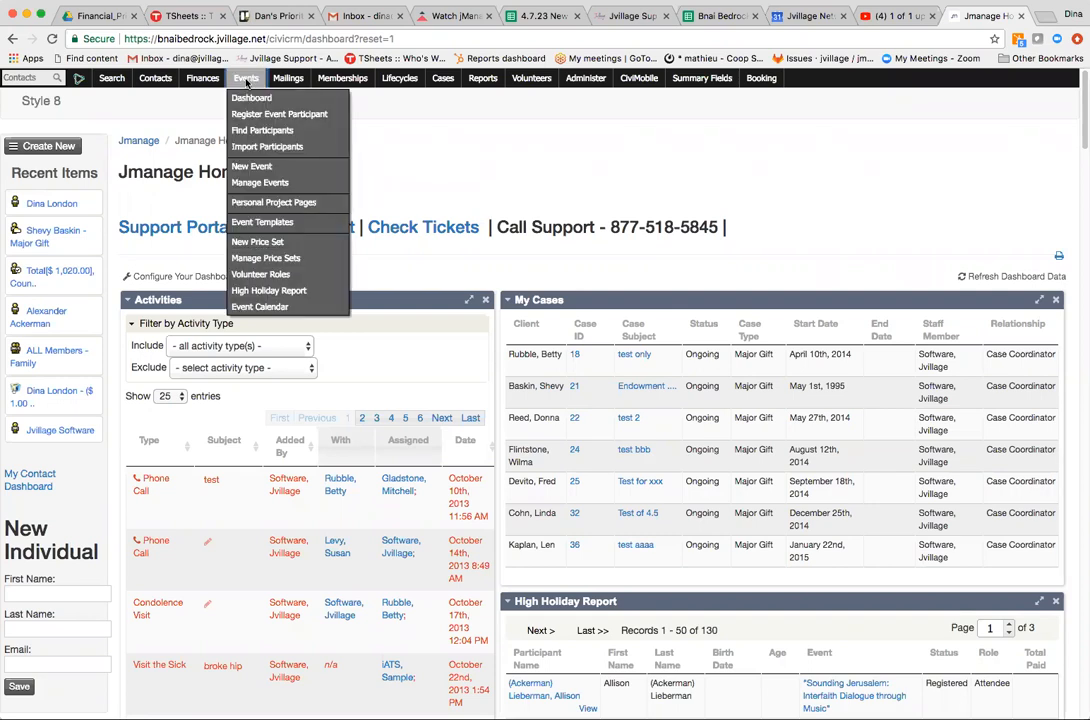
left_click(261, 182)
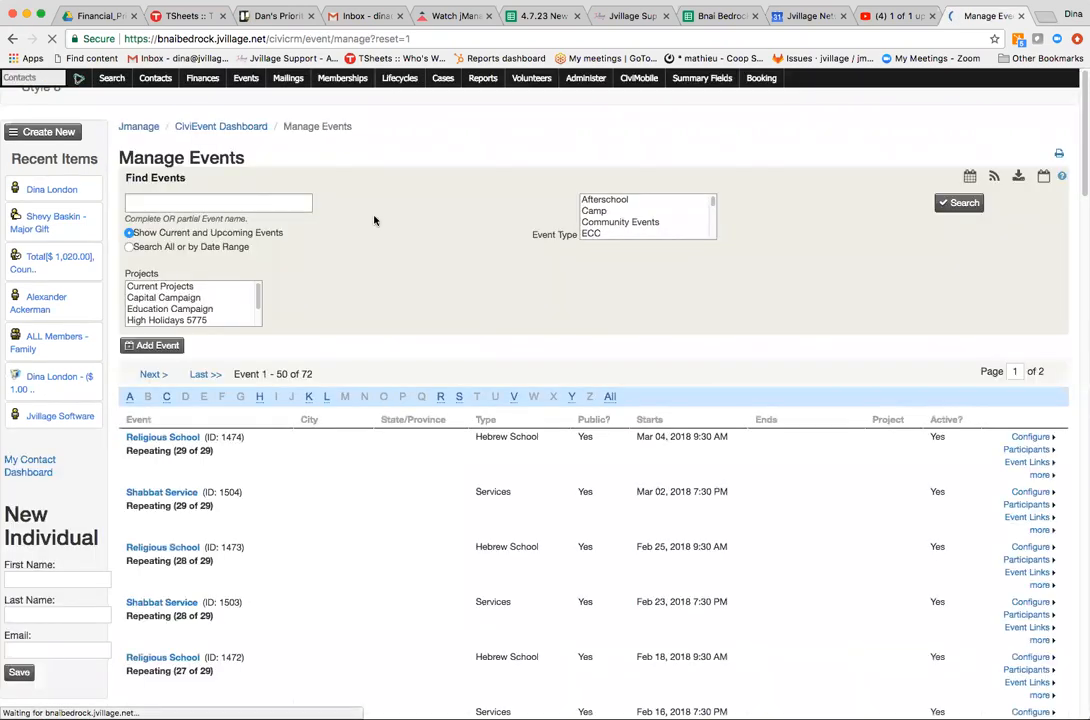
scroll(1053, 259, "down", 20)
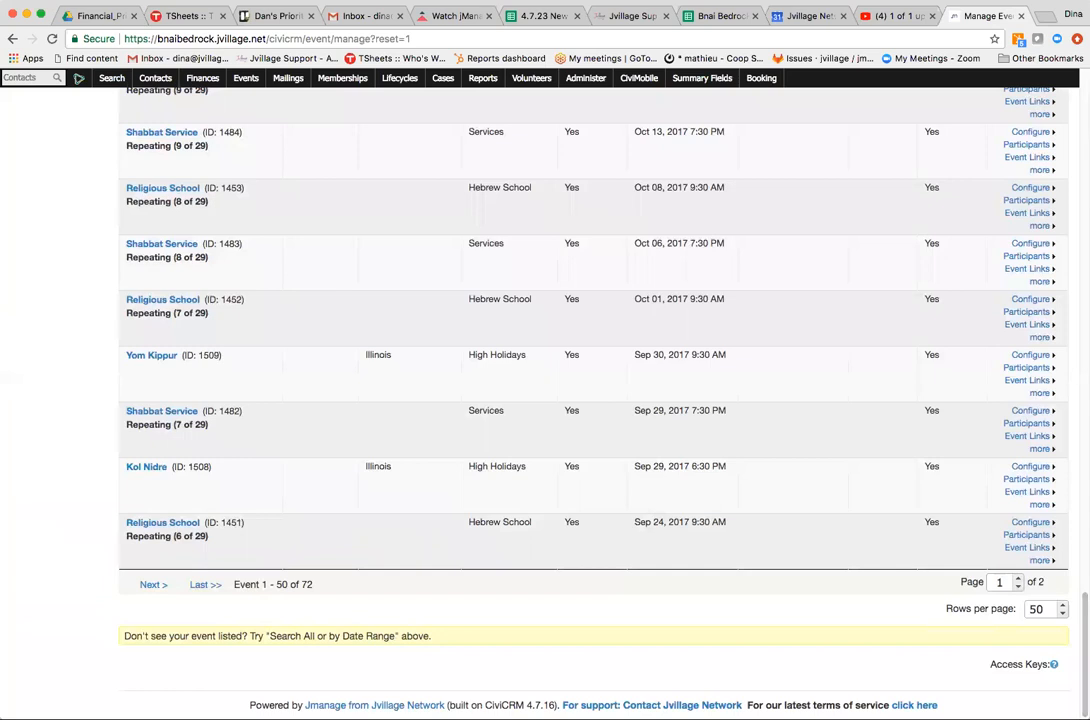
left_click(153, 585)
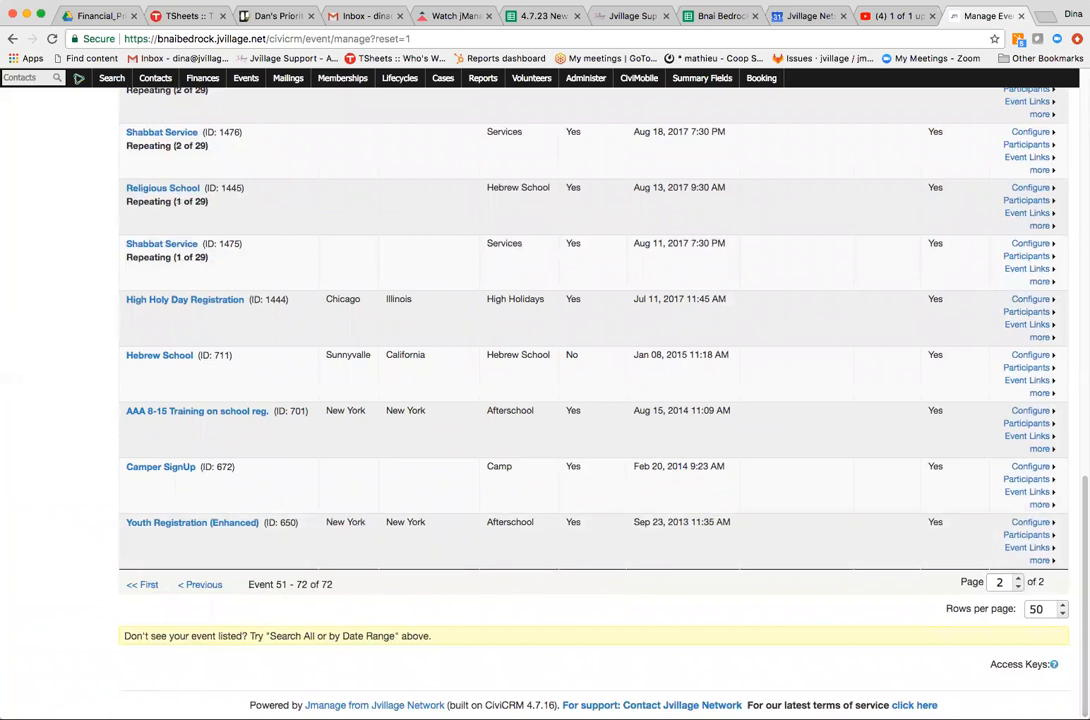
scroll(1063, 377, "up", 10)
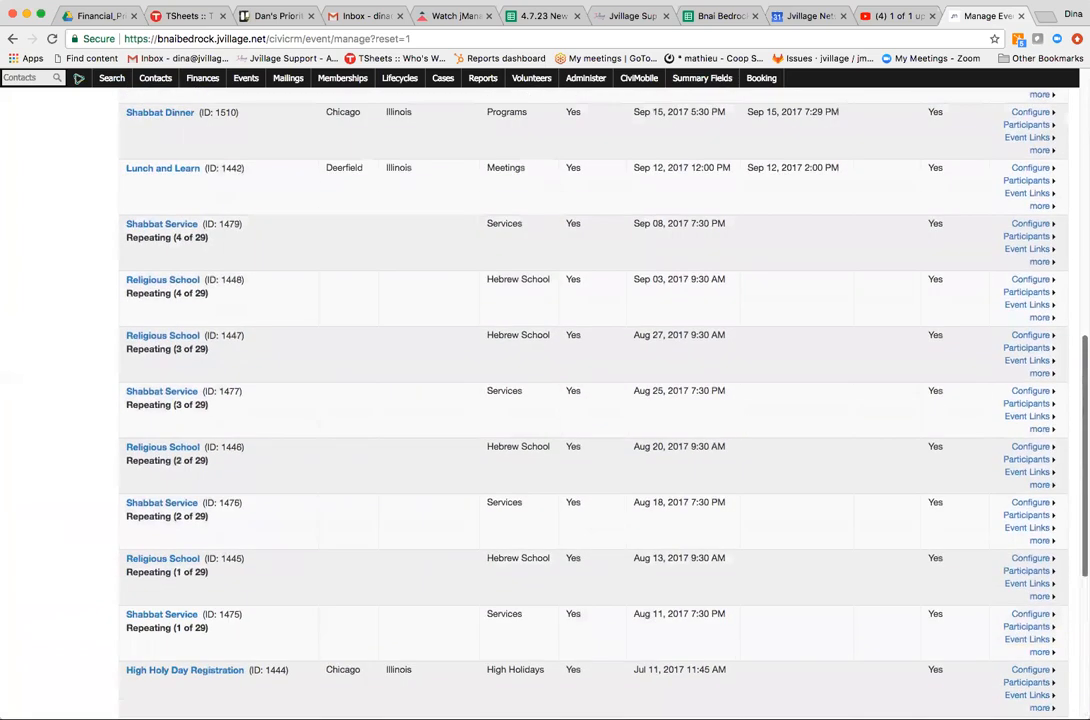
left_click(1030, 255)
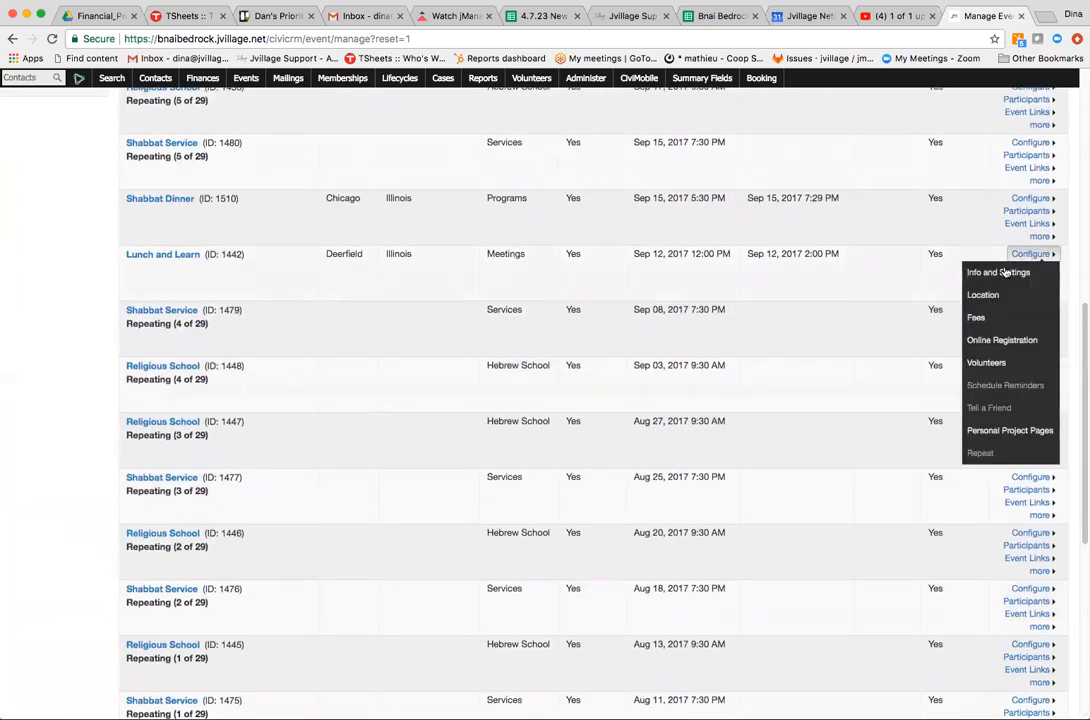
left_click(975, 319)
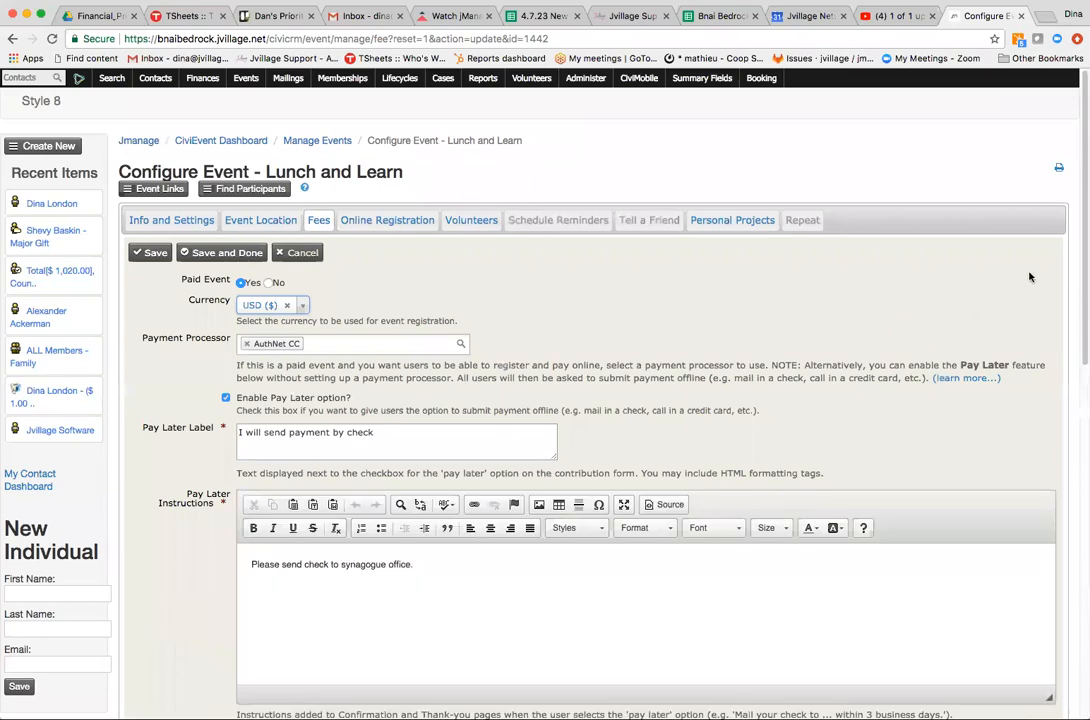
Step: Examine the Lunch and Learn event's payment options, price set choice and regular fee levels
scroll(1073, 232, "down", 1)
scroll(1040, 400, "down", 10)
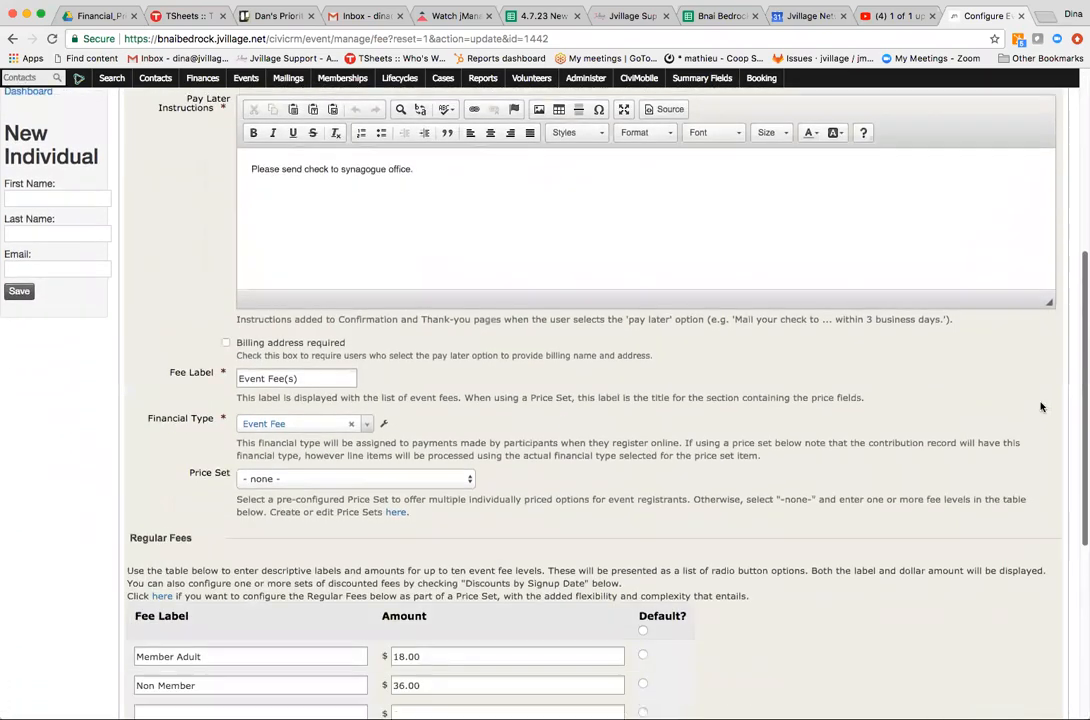
scroll(1034, 470, "down", 2)
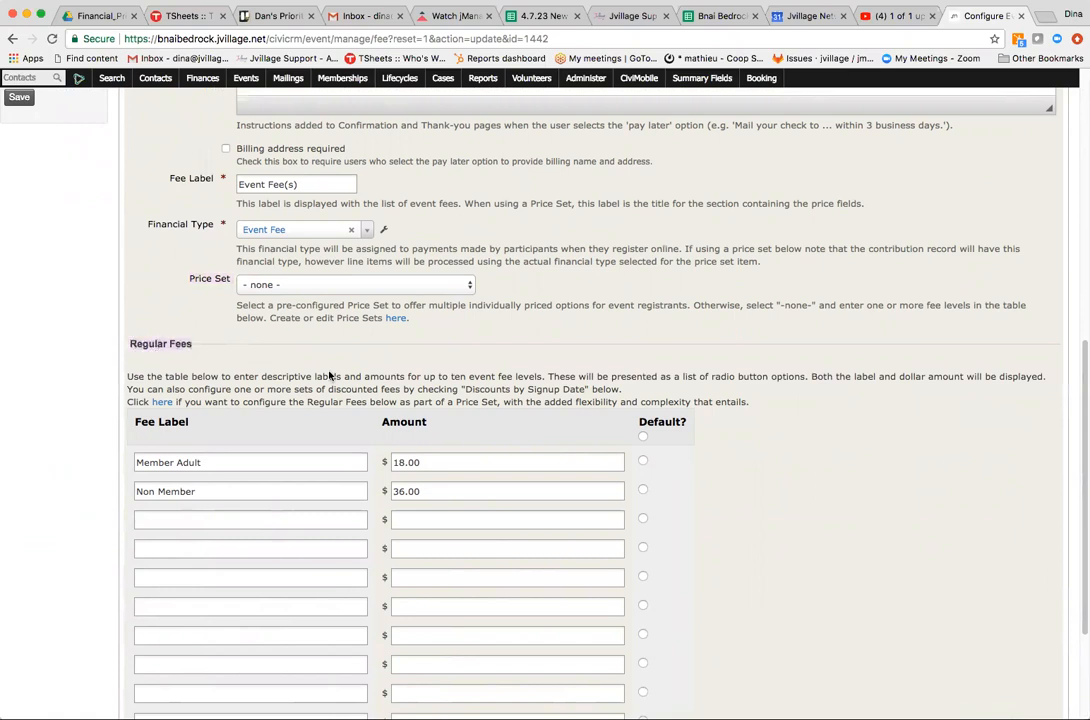
scroll(312, 512, "down", 1)
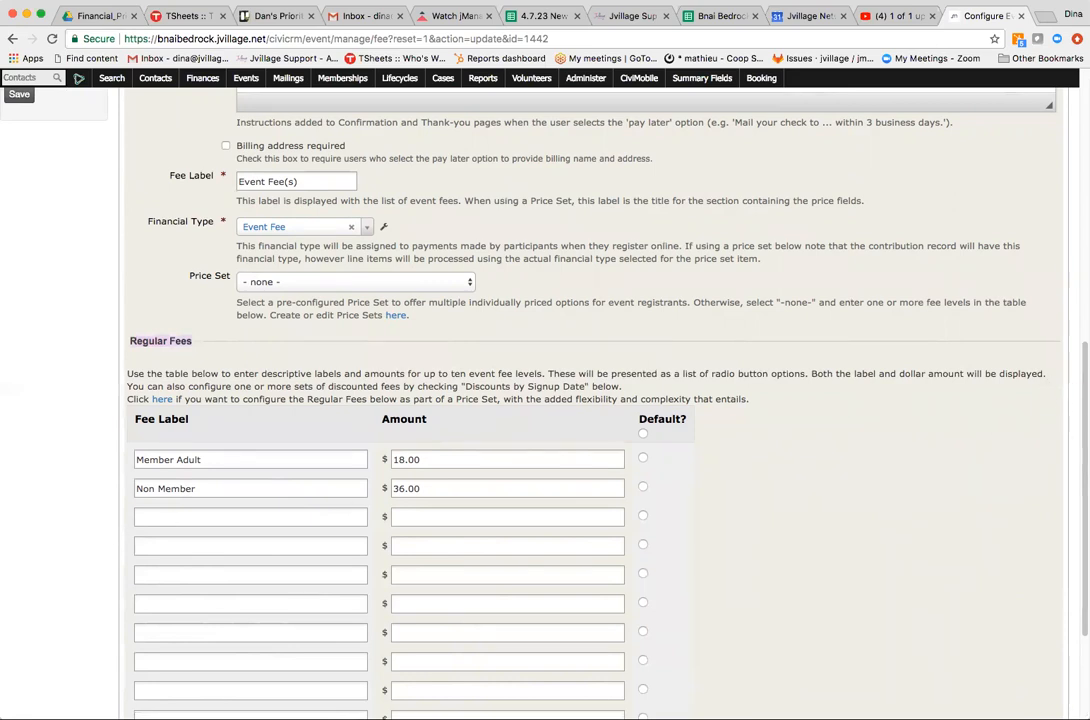
scroll(545, 400, "up", 3)
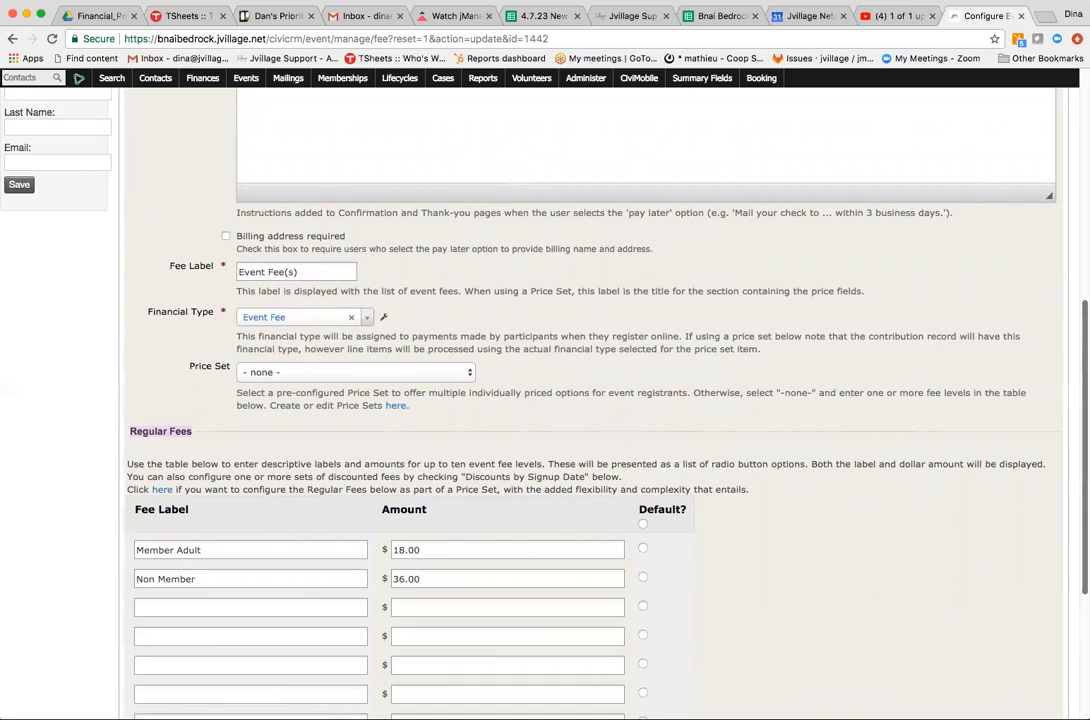
scroll(1073, 343, "up", 2)
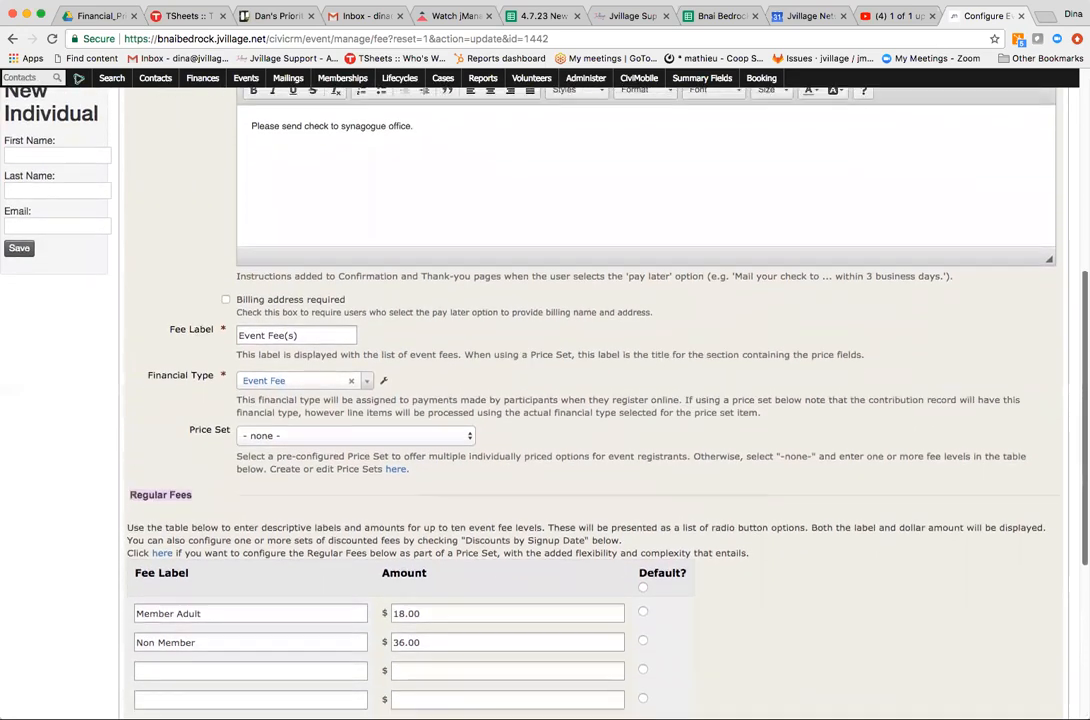
scroll(545, 400, "down", 5)
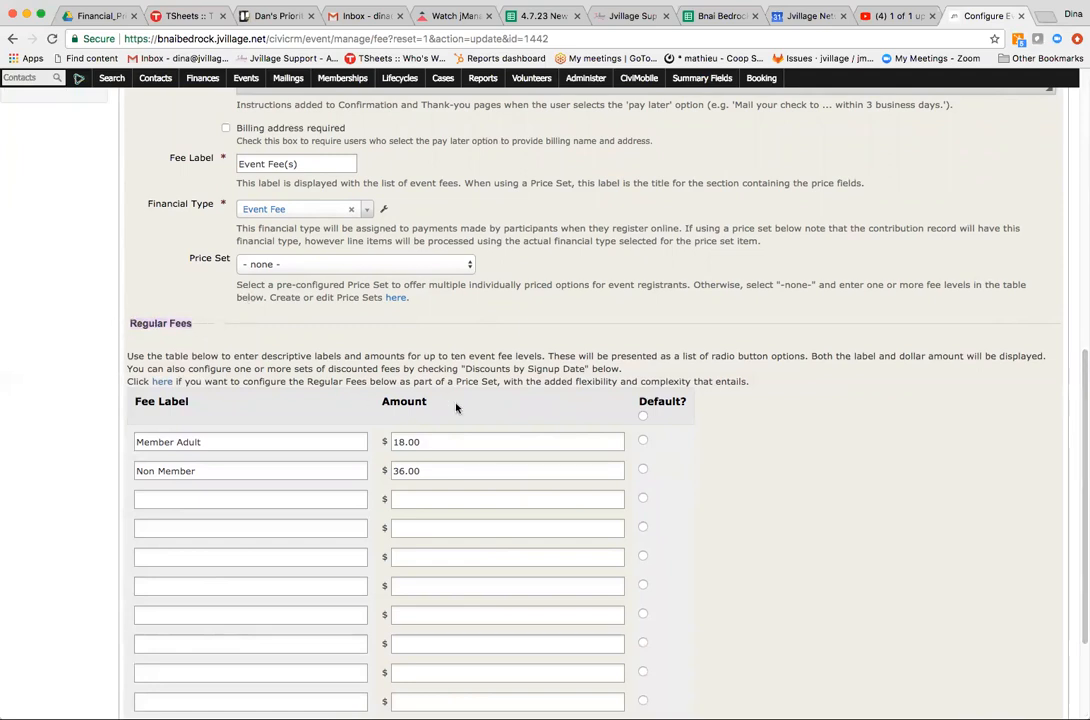
Step: Try the Purim Carnival price set on the Lunch and Learn event, and cancel the fee changes
left_click(382, 265)
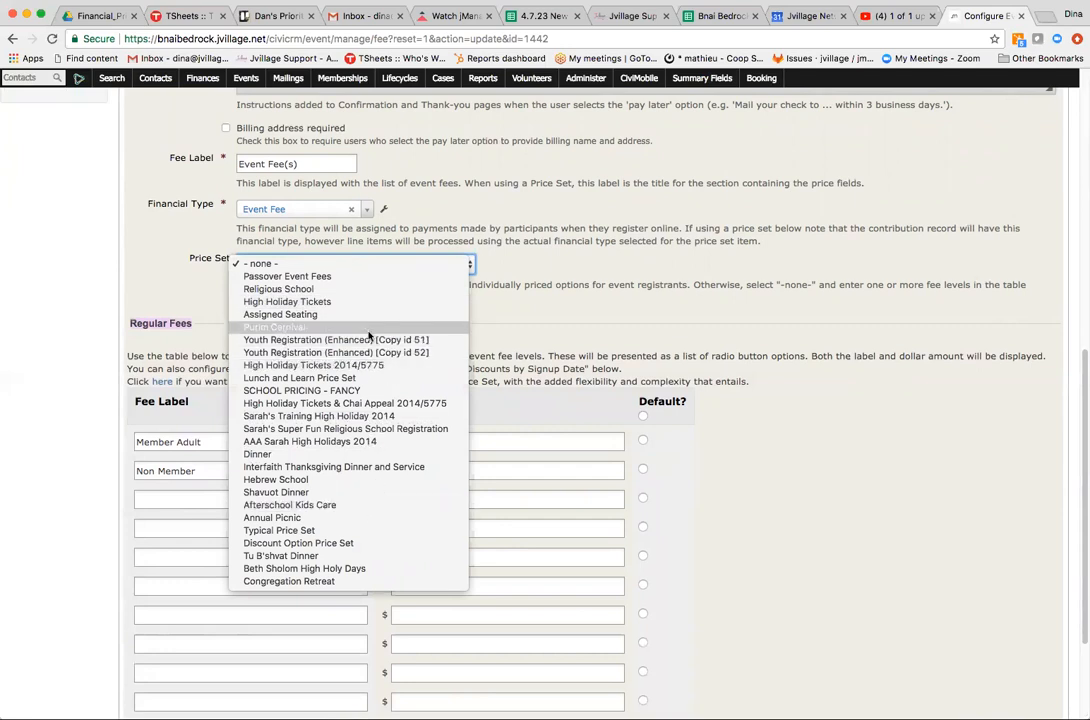
left_click(300, 263)
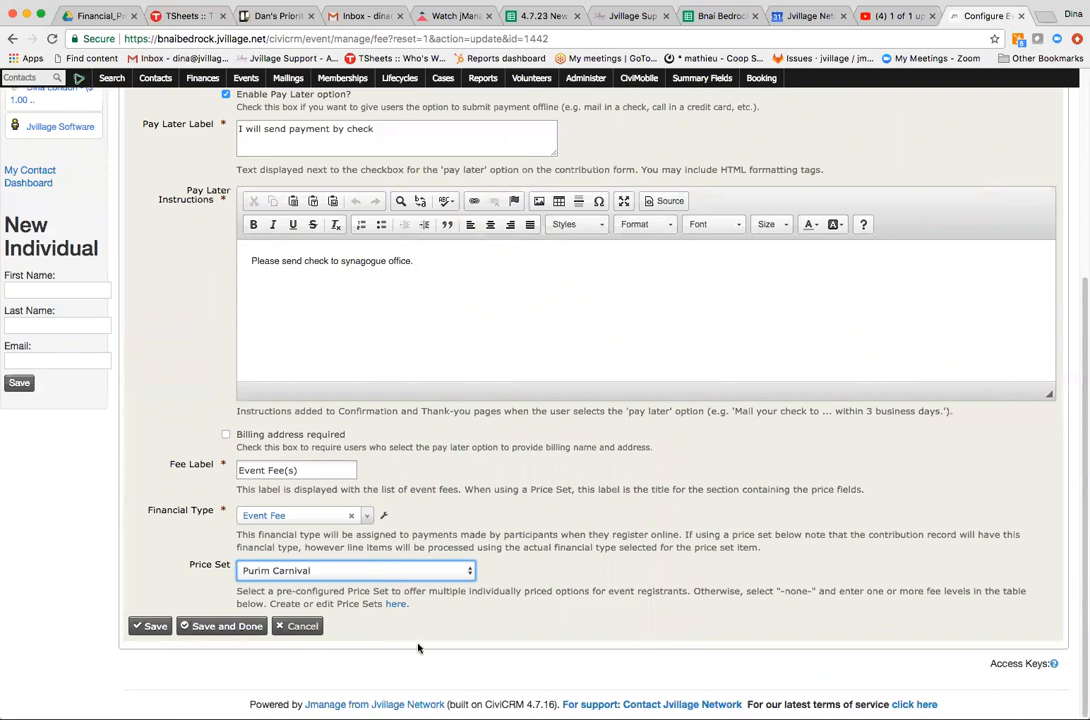
left_click(297, 628)
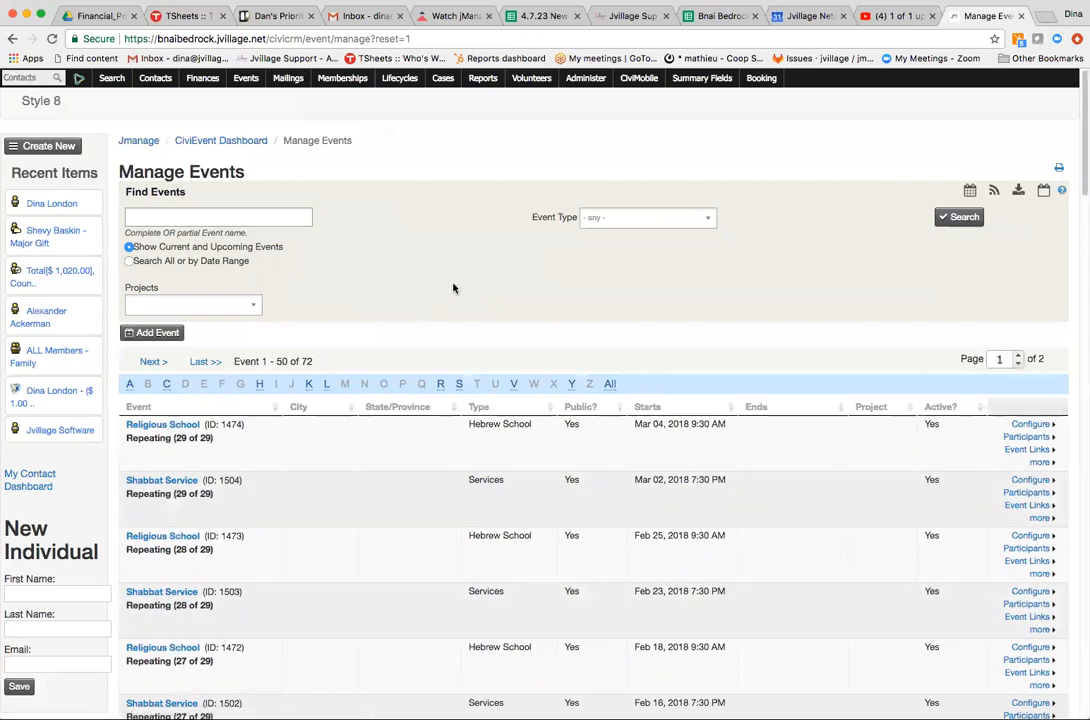
Step: Open the price set management list and look through the existing sets and what each is used for
left_click(200, 80)
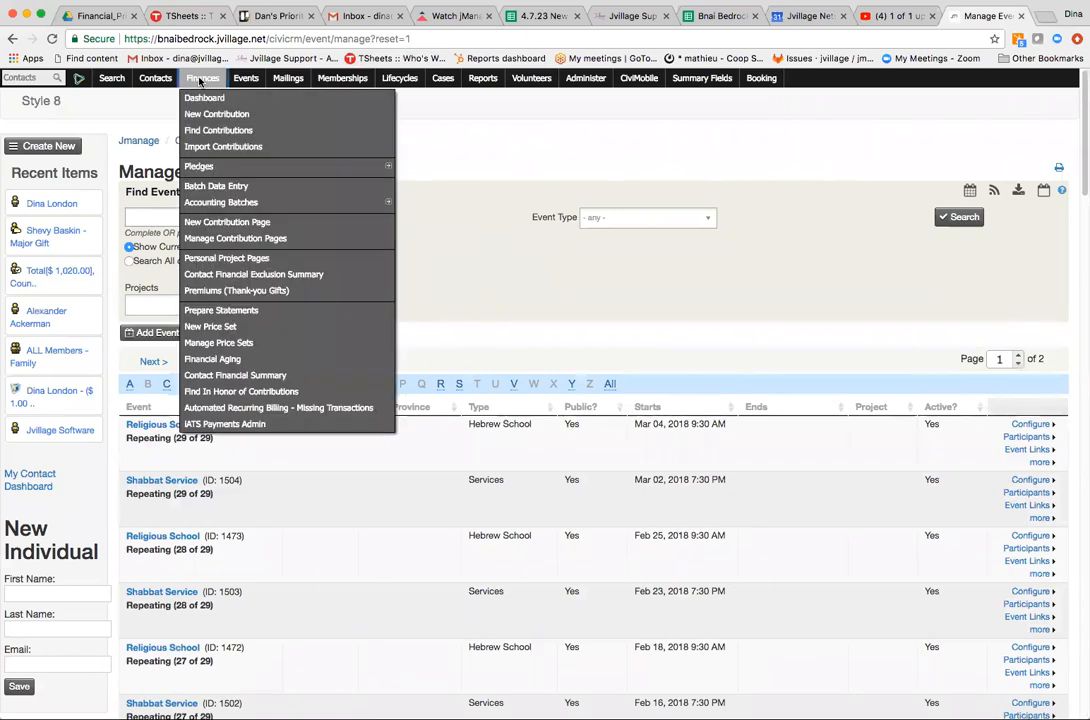
left_click(229, 345)
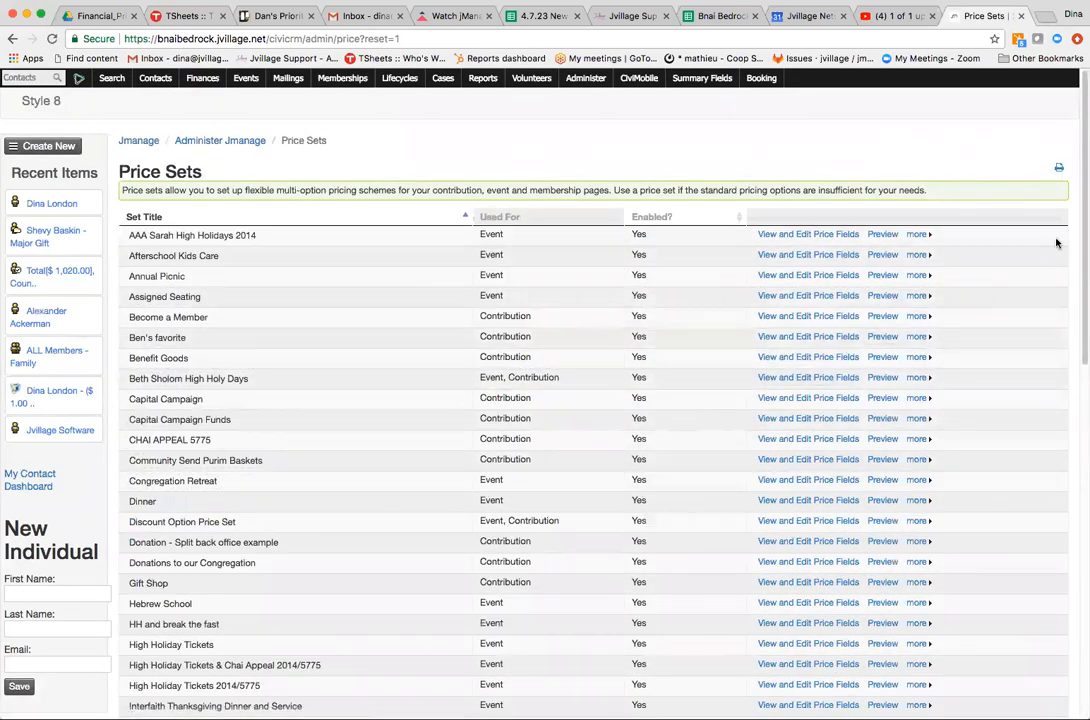
scroll(1069, 301, "down", 3)
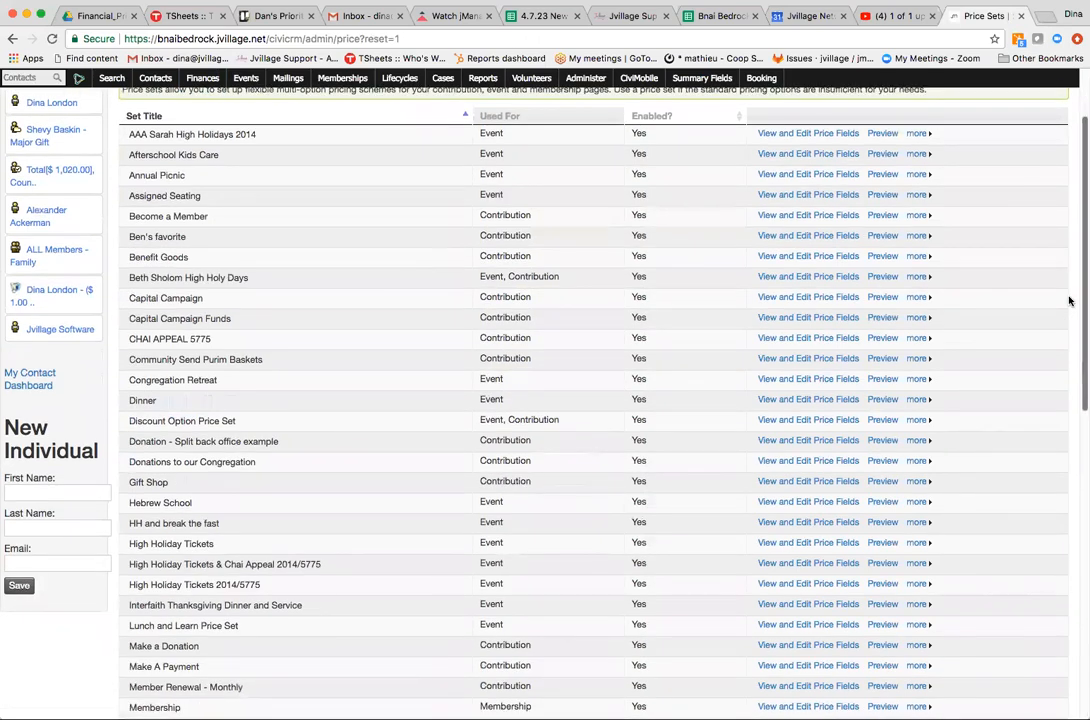
scroll(1069, 301, "up", 2)
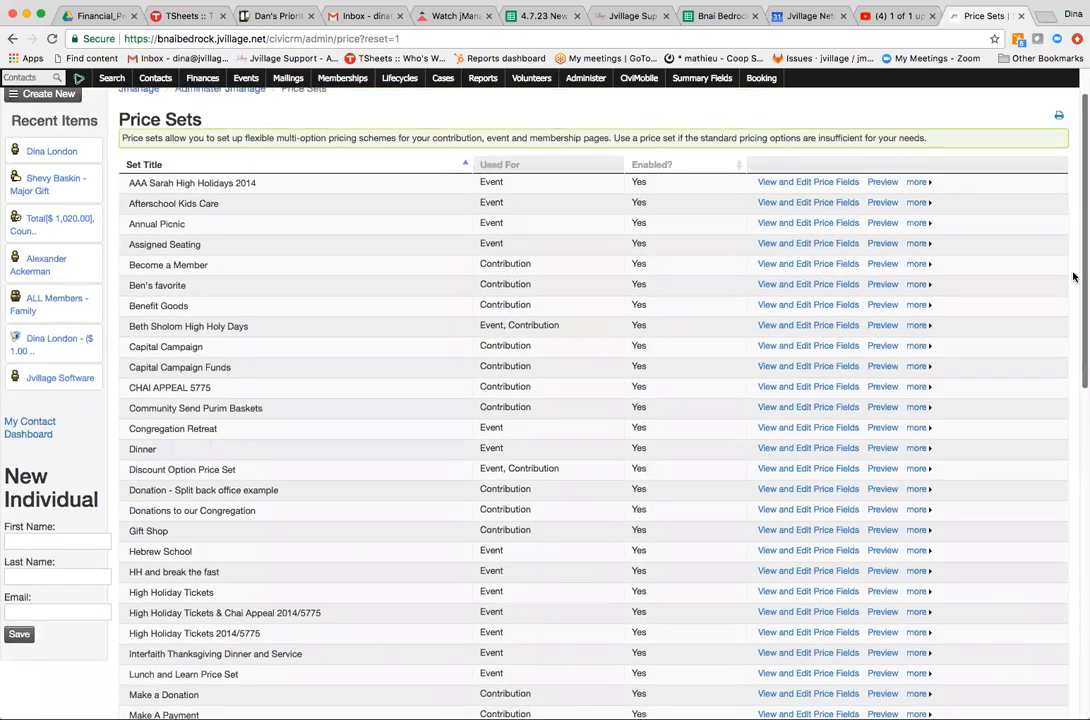
scroll(1069, 290, "down", 1)
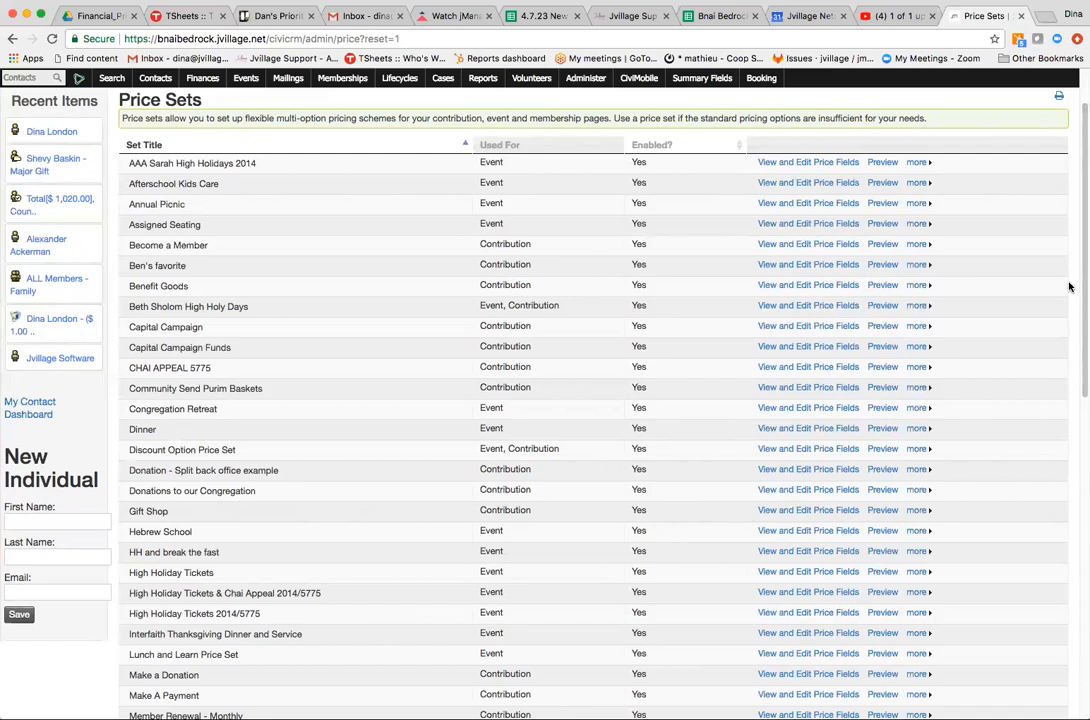
scroll(1068, 287, "down", 10)
scroll(593, 360, "down", 1)
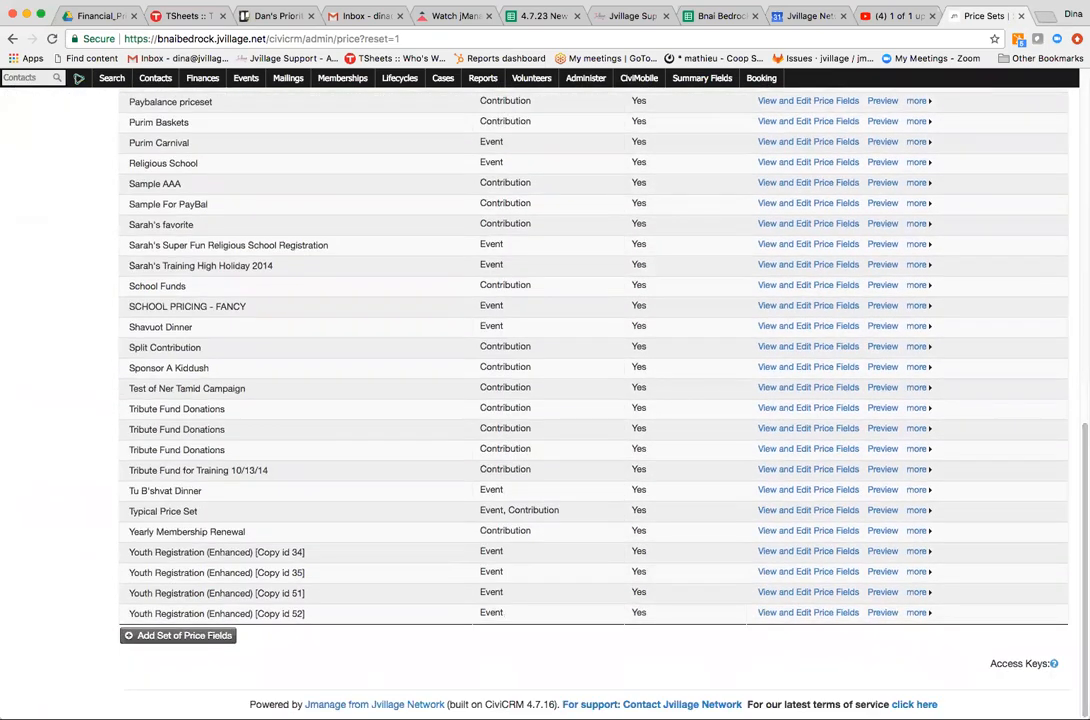
Step: Create and save a price set named Adult Retreat, used for Event, with Event Fee as its default financial type
left_click(157, 640)
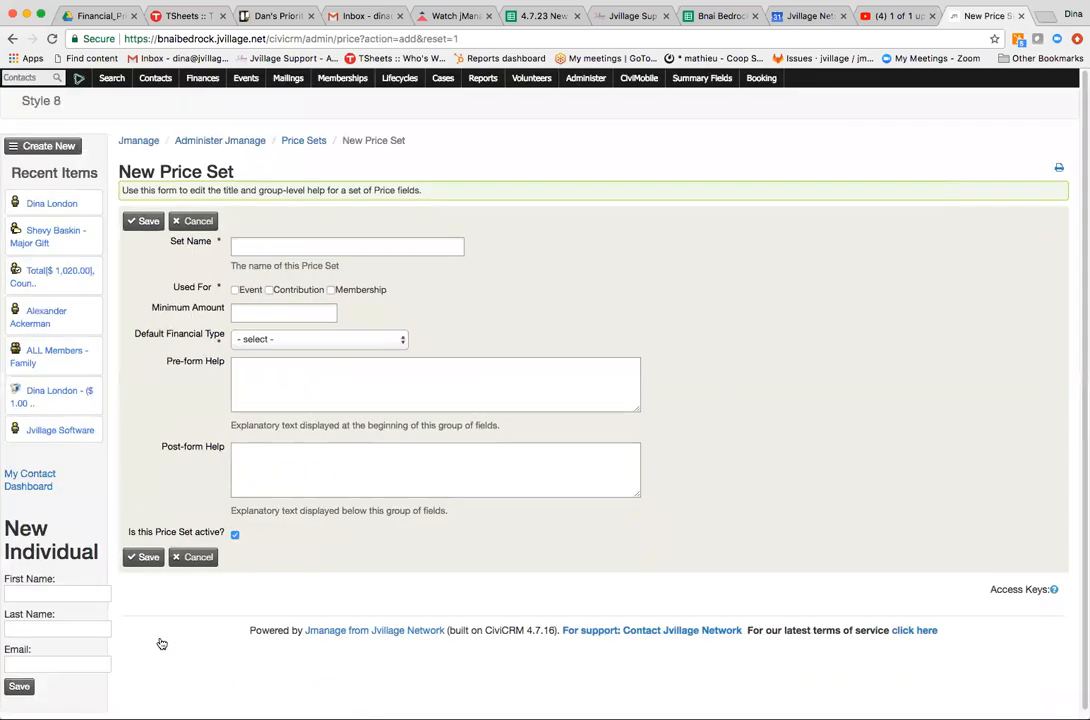
left_click(287, 241)
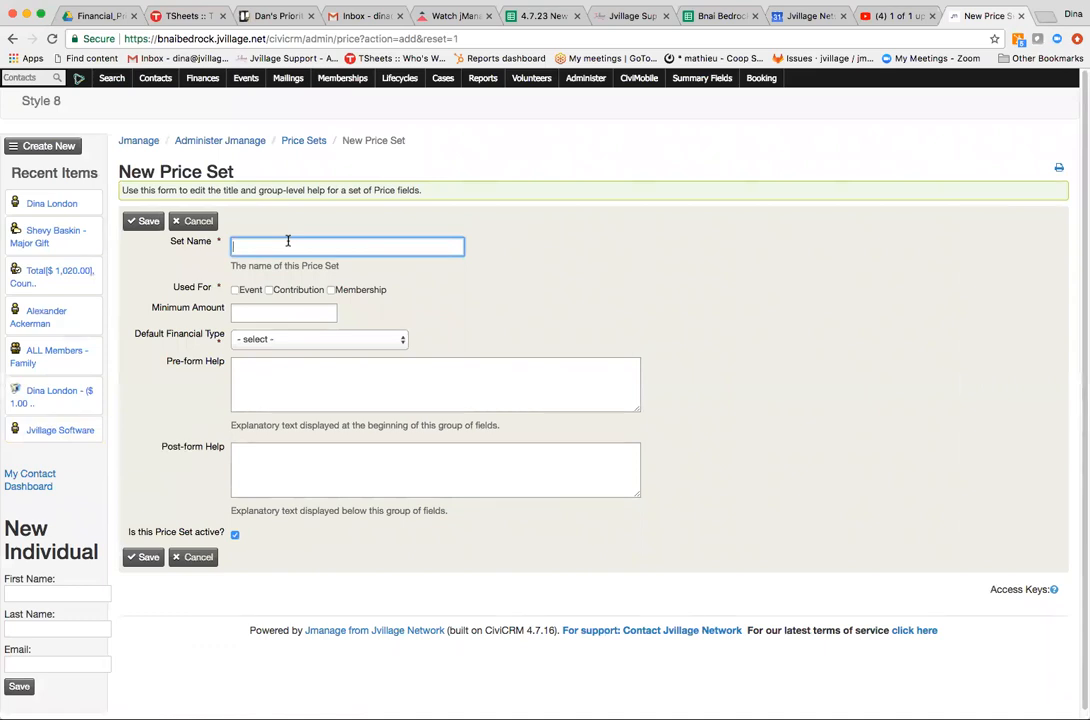
type("Adult Retreat")
left_click(236, 290)
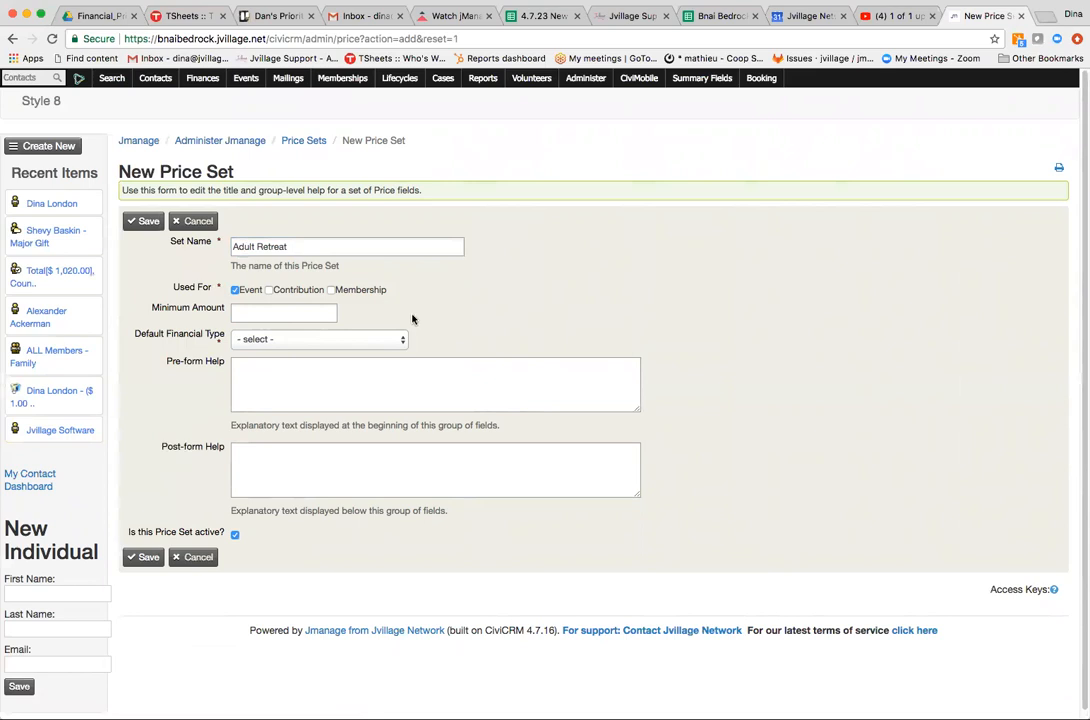
left_click(269, 291)
left_click(269, 291)
left_click(295, 343)
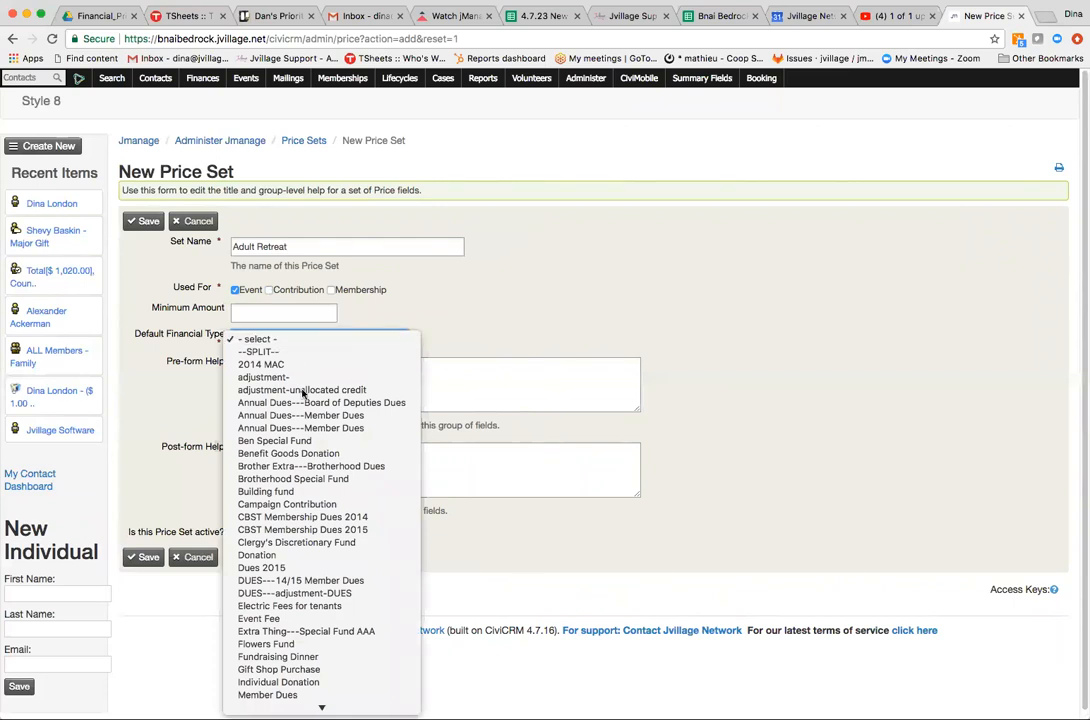
left_click(273, 617)
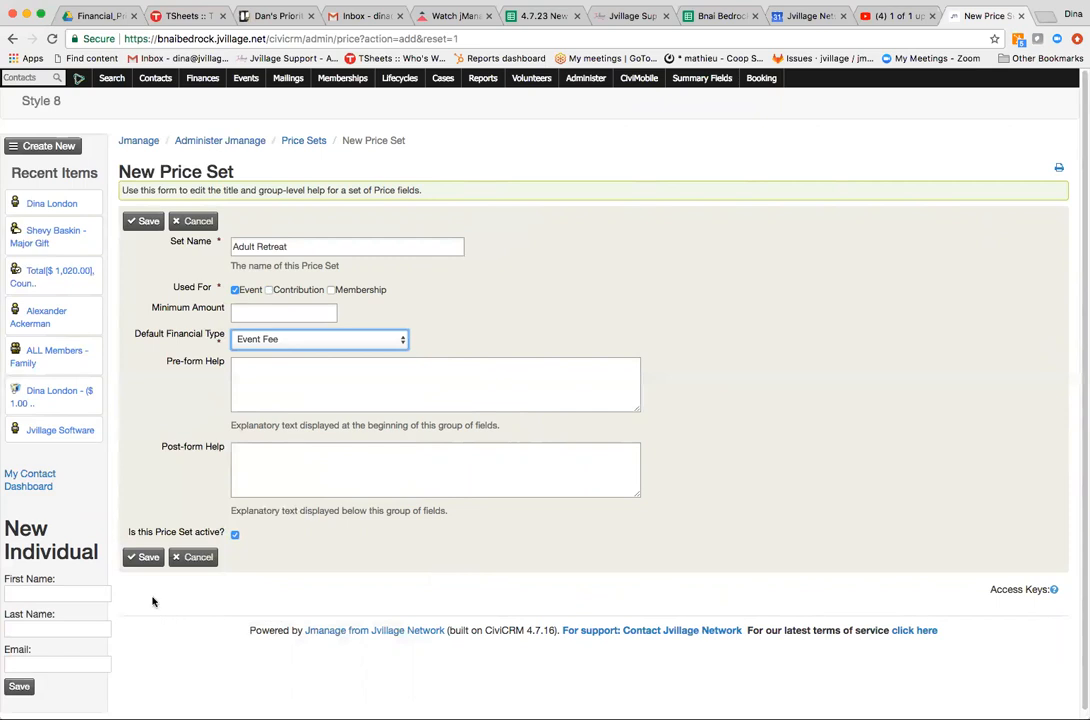
left_click(146, 557)
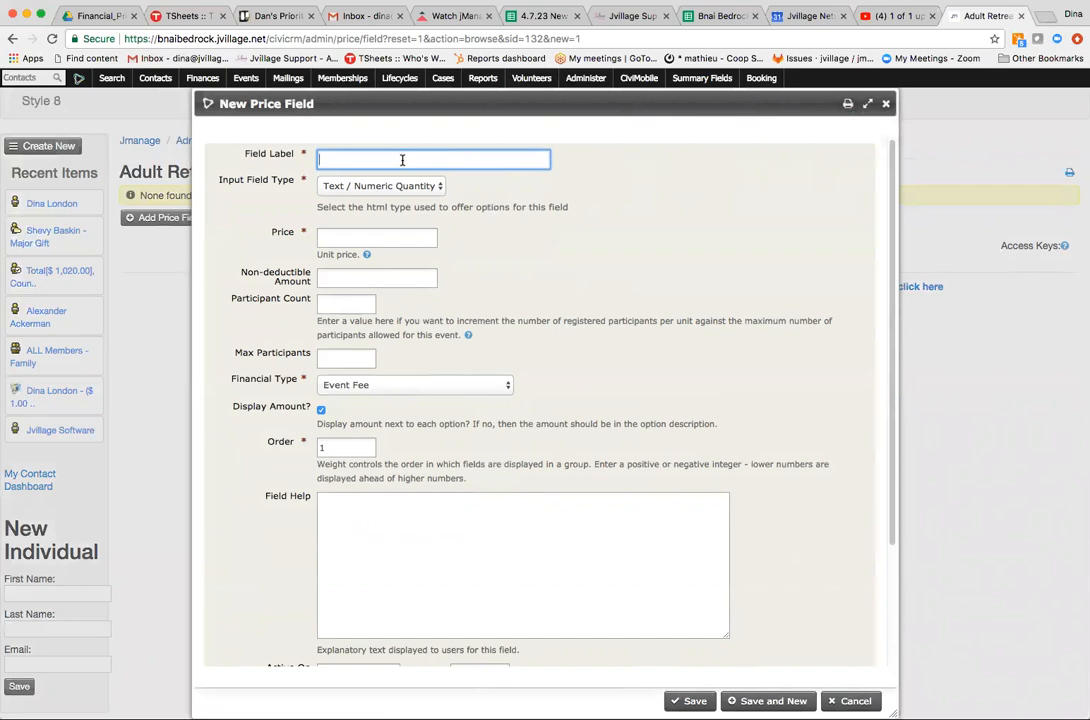
Step: Label the new price field Member Full Retreat and set its input field type to CheckBox
type("M")
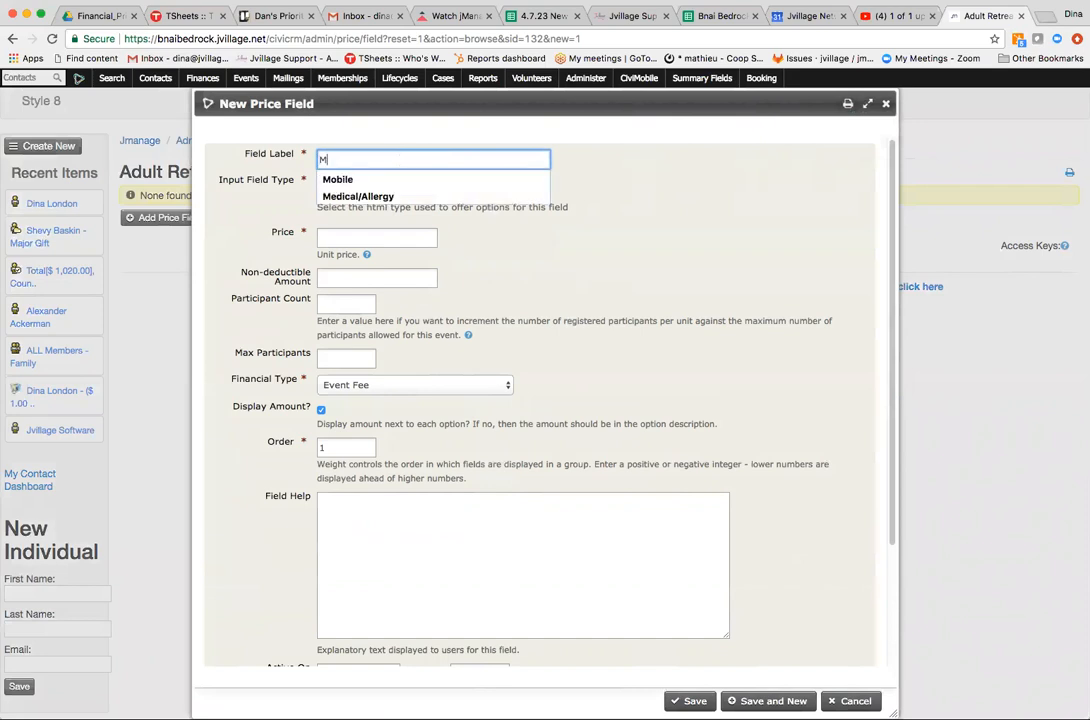
type("ember")
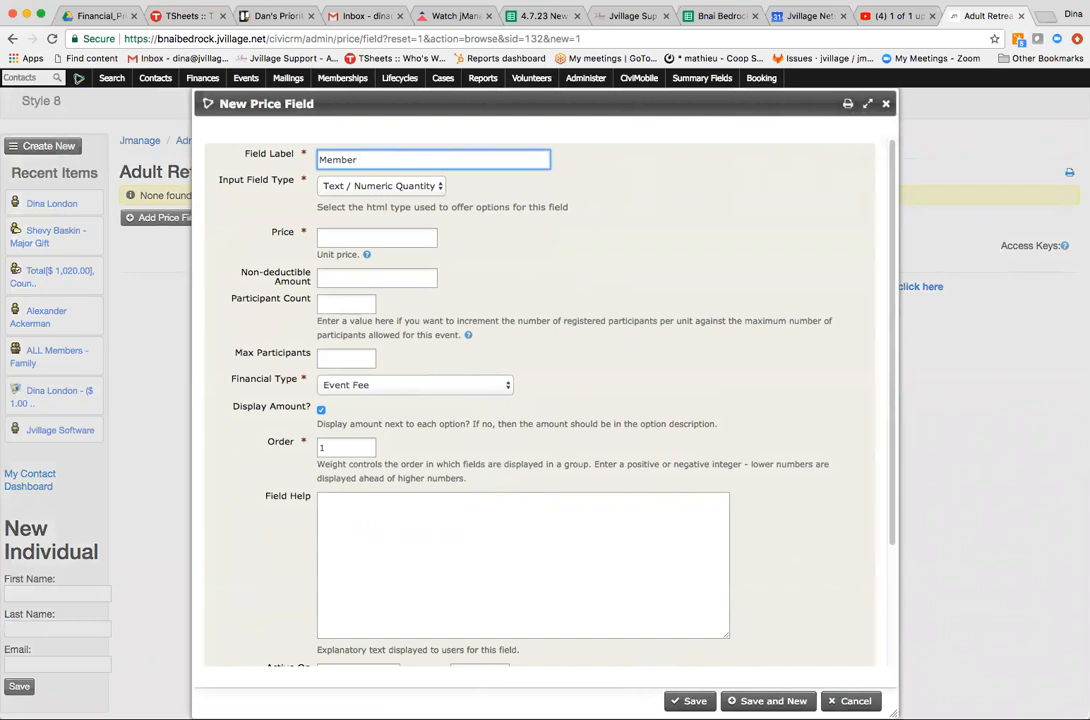
type(" Full Retreat")
left_click(391, 186)
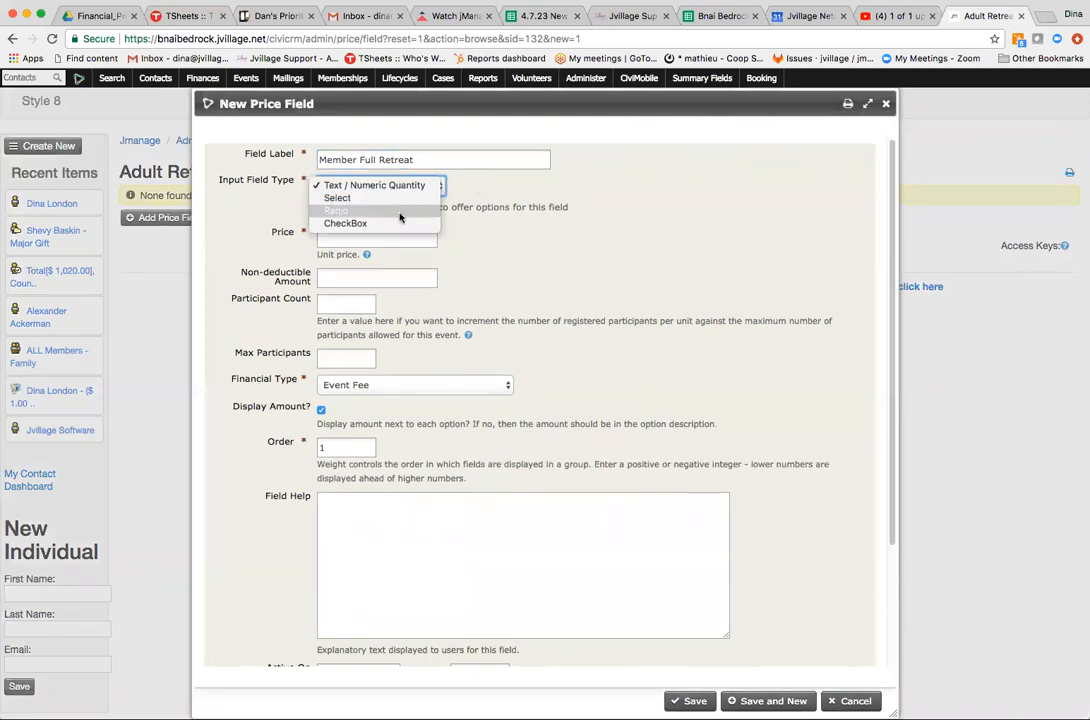
left_click(497, 192)
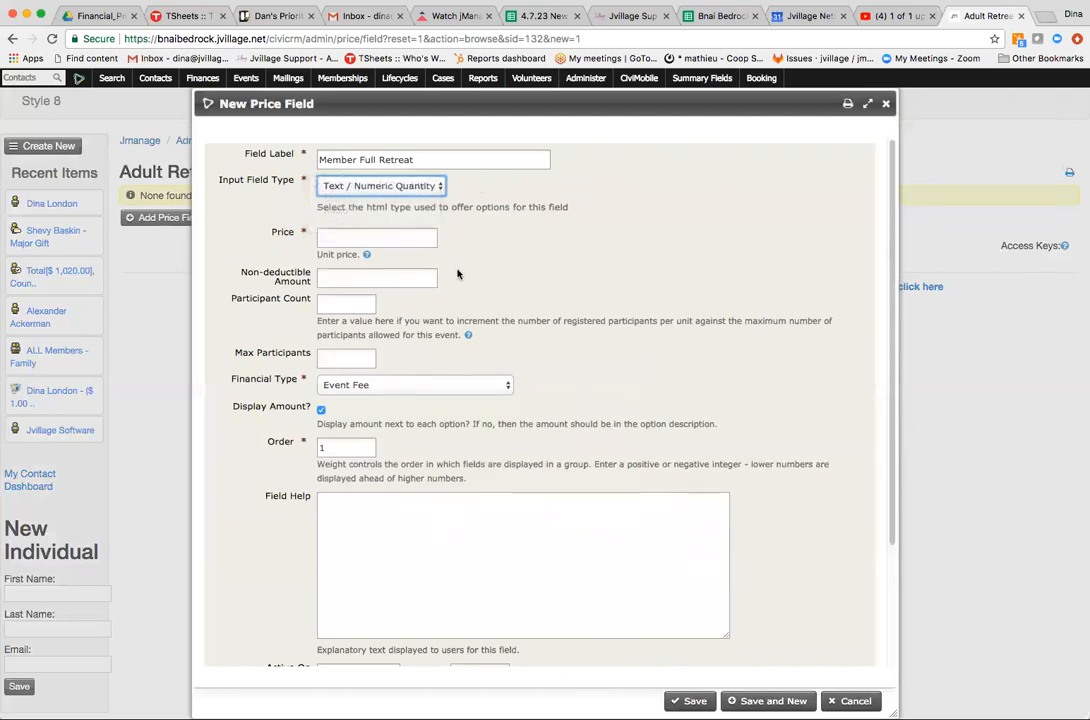
left_click(420, 192)
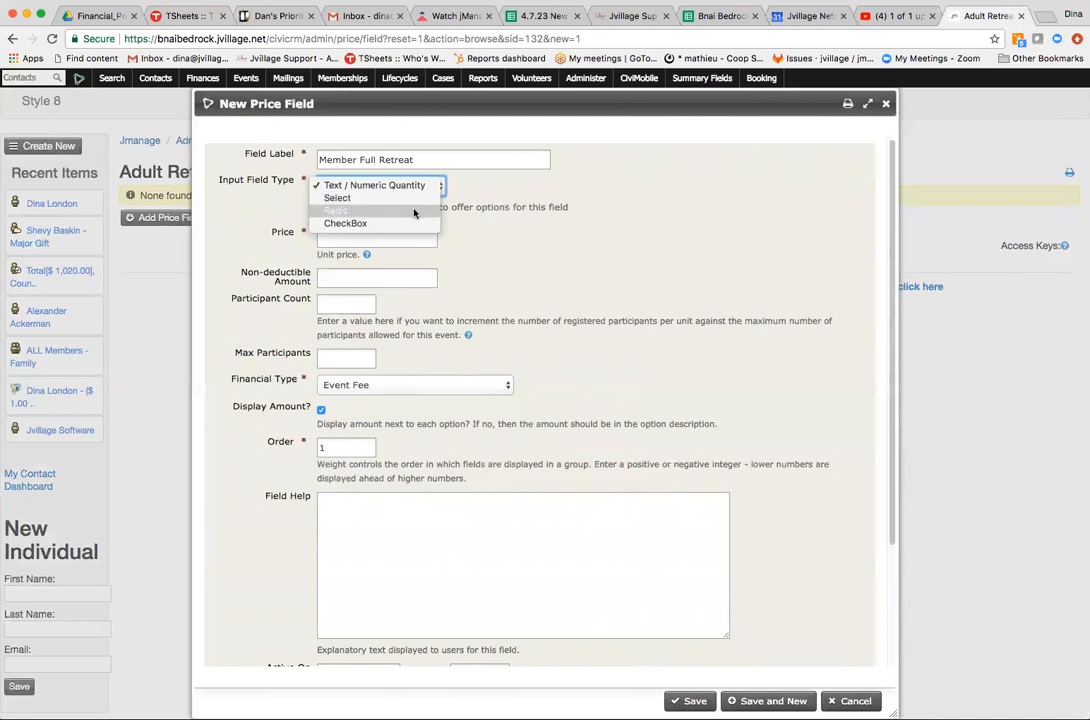
left_click(416, 222)
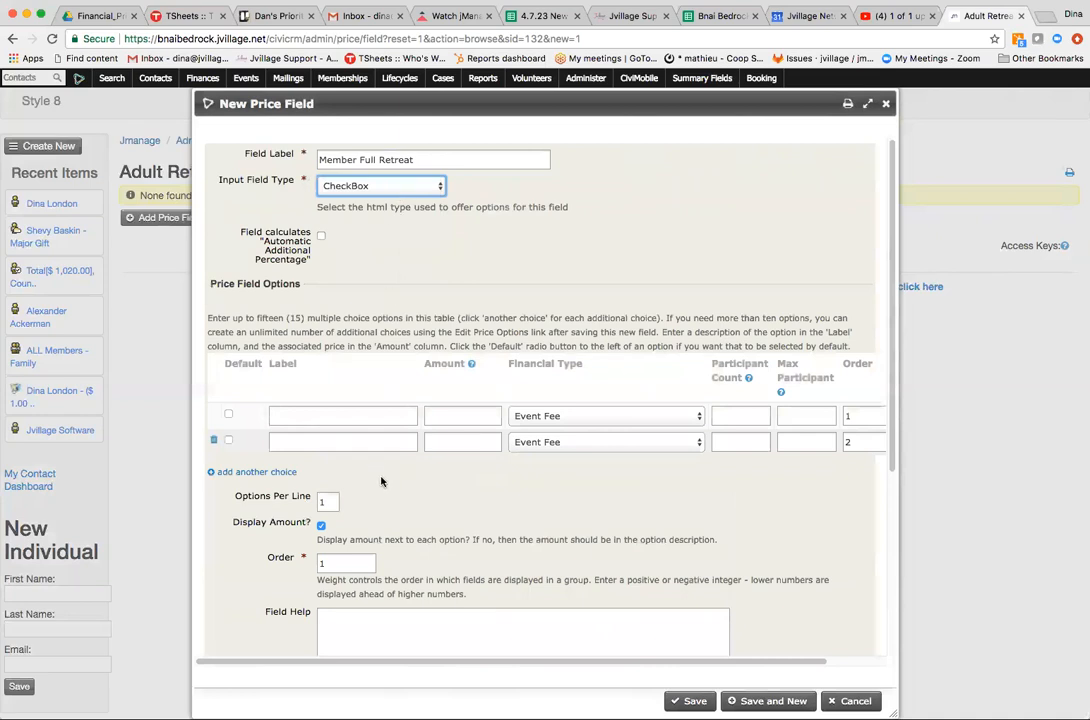
Step: Change the new price field's label to Retreat Fees
left_click(340, 416)
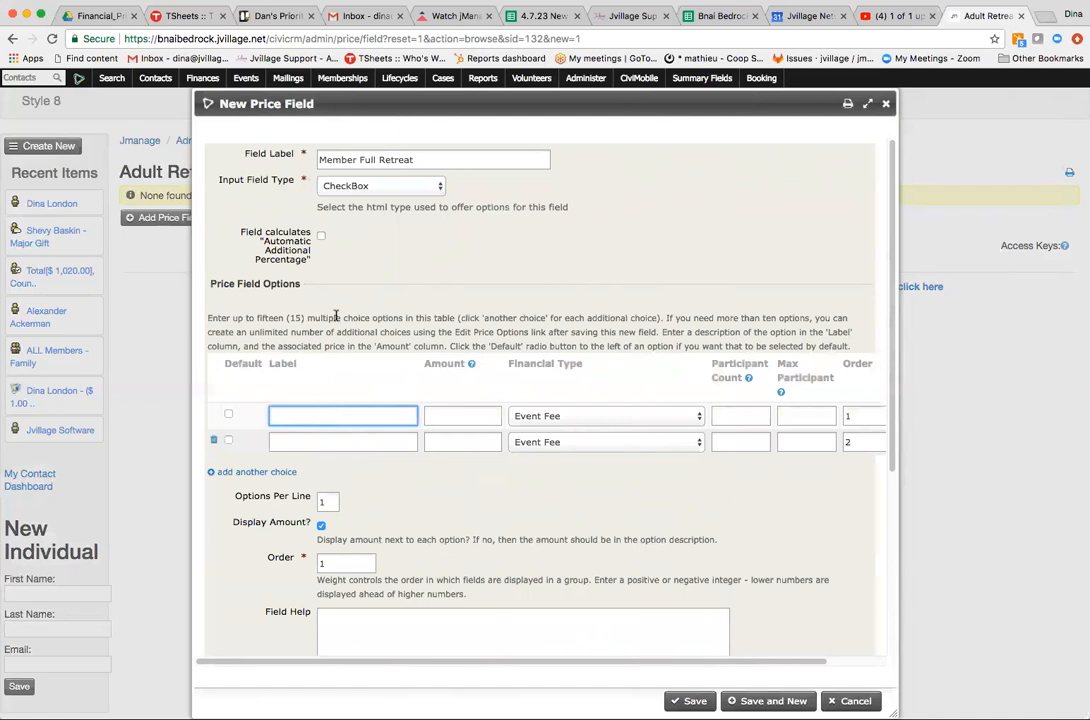
left_click_drag(419, 157, 355, 162)
key("BackSpace")
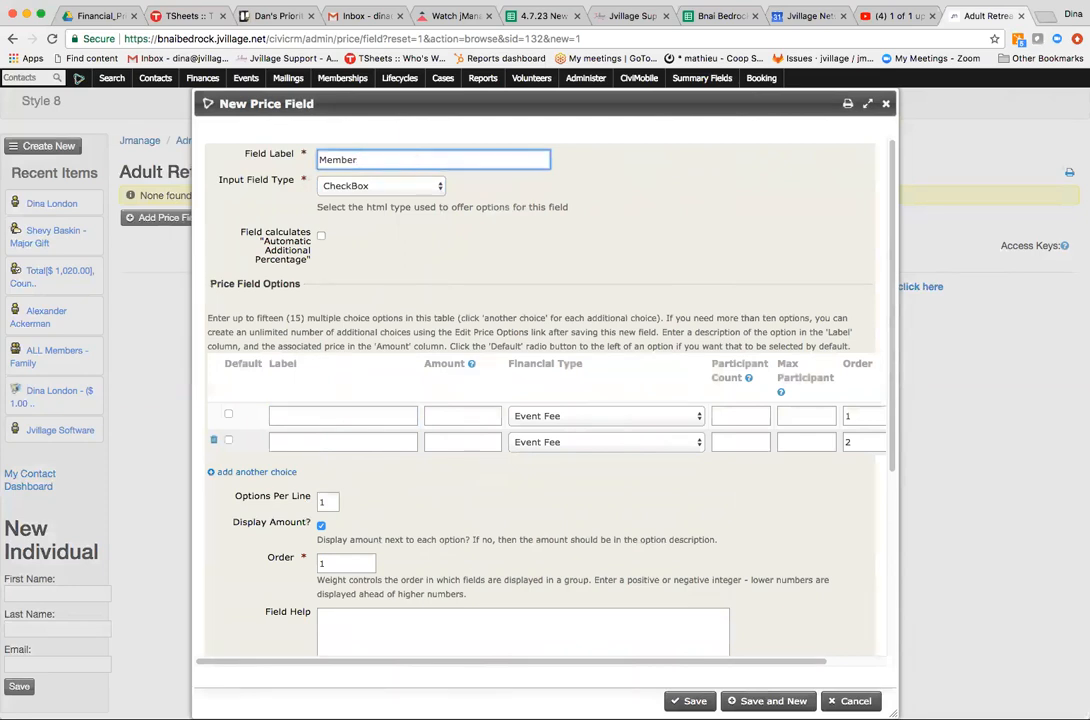
left_click(292, 155)
type("Retreat ")
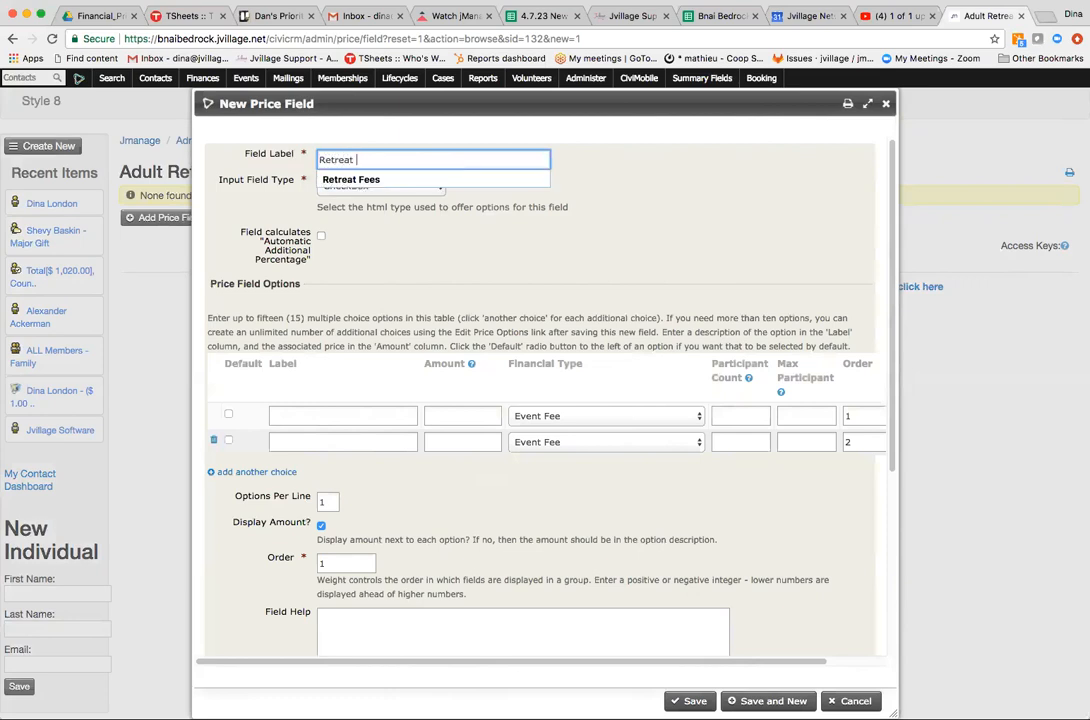
type("Fees")
Step: Fill in two price options: Member Full at 360 and Non Member Full at 450
left_click(355, 418)
type("Member Full")
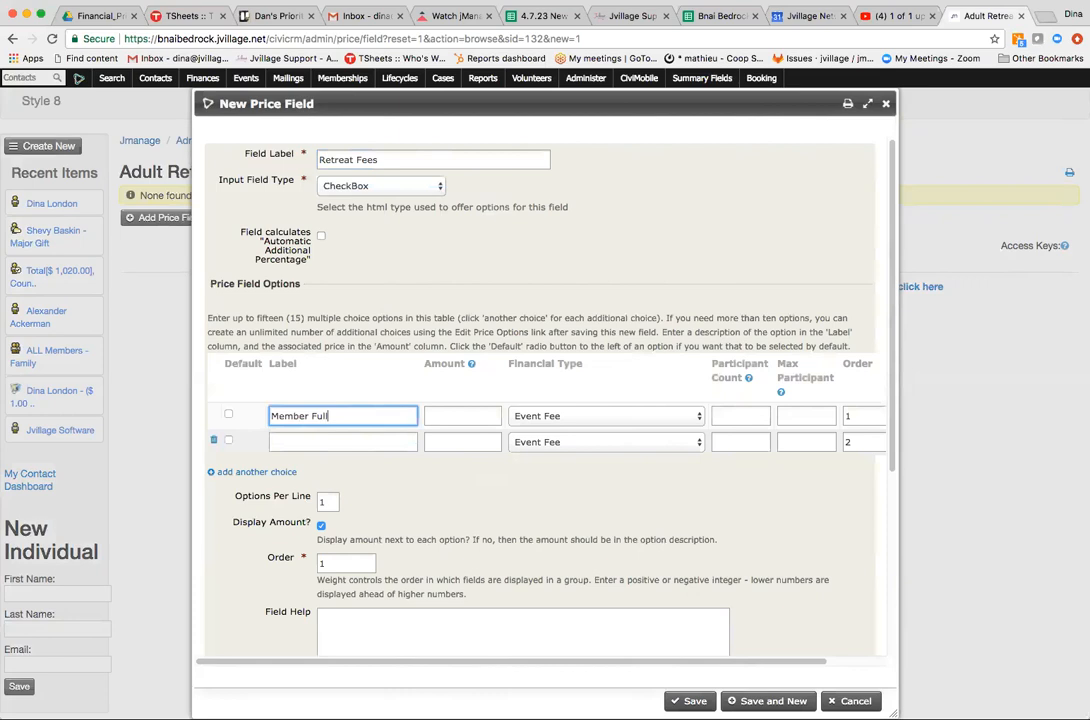
left_click(462, 416)
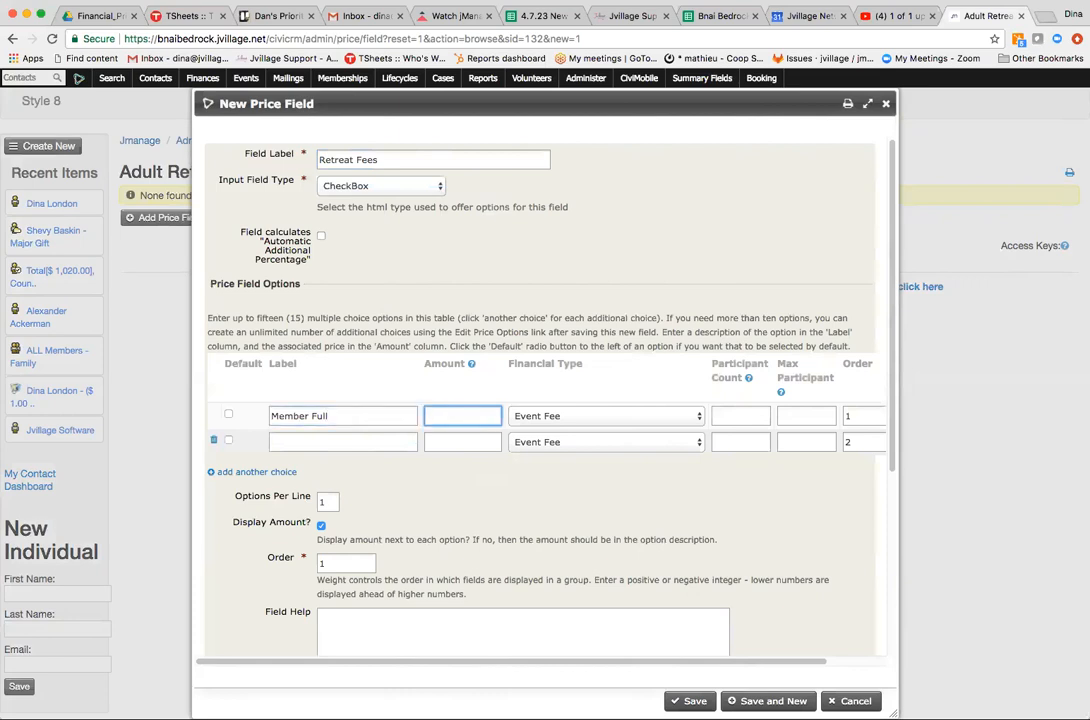
type("360")
left_click(333, 442)
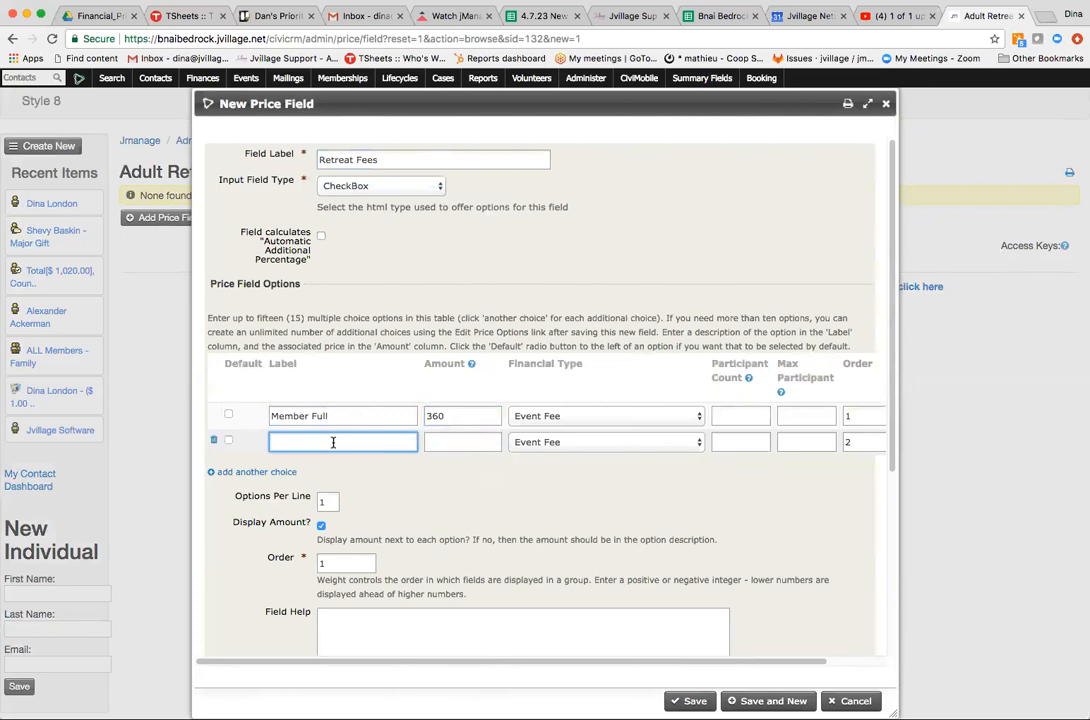
type("Non Member Full")
left_click(462, 442)
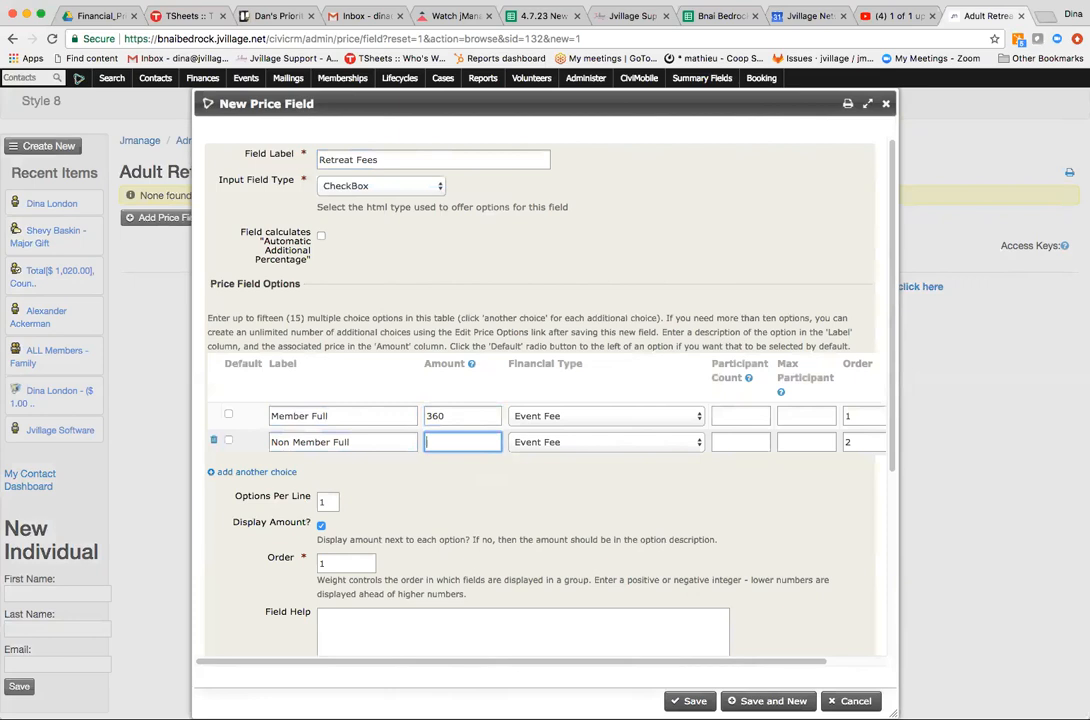
type("450")
Step: Add two more price options: Member One Day Only at 180 and Non Member One Day Only at 250
left_click(240, 471)
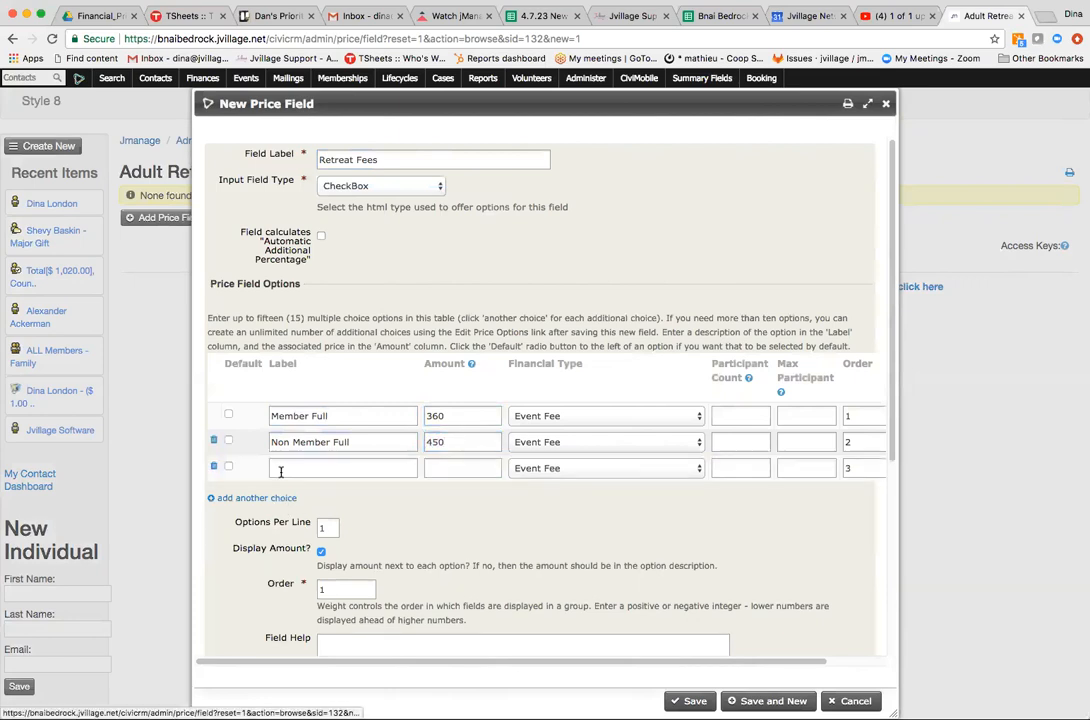
left_click(332, 470)
type("Member")
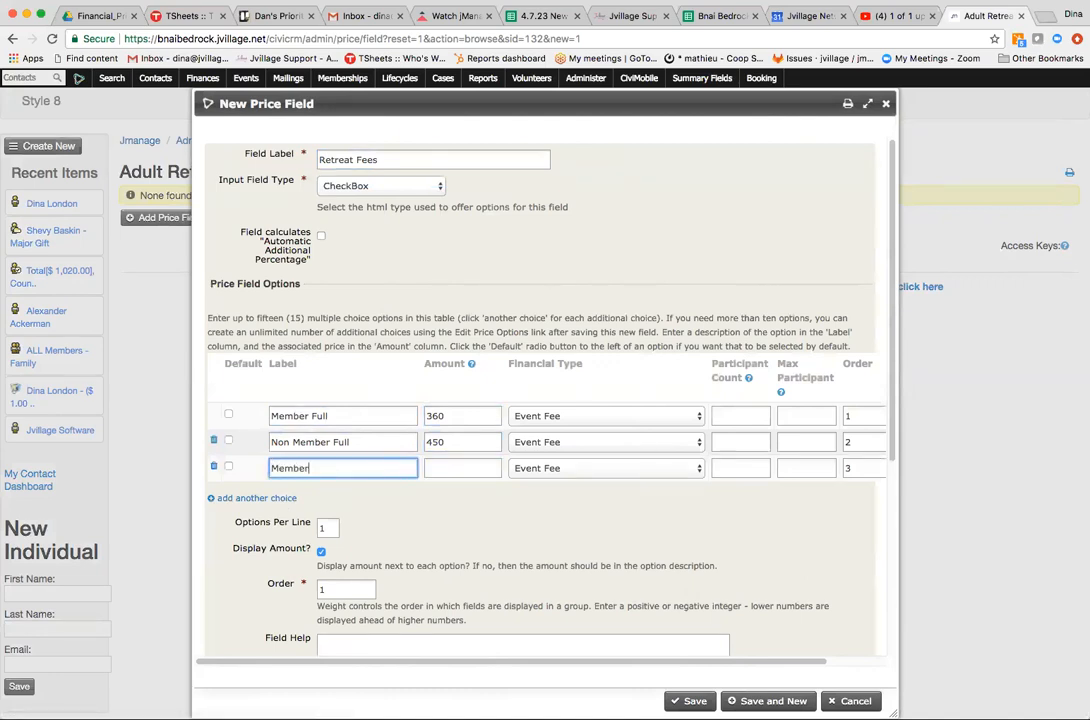
type(" One Day Only")
key("Tab")
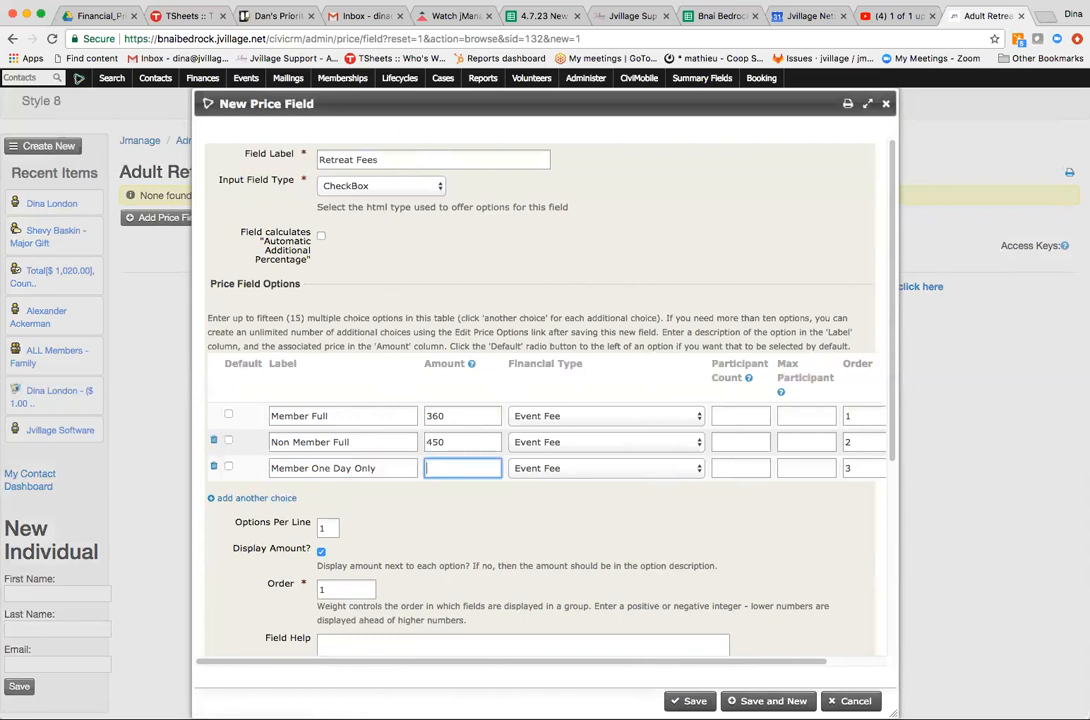
type("180")
left_click(288, 498)
left_click(302, 493)
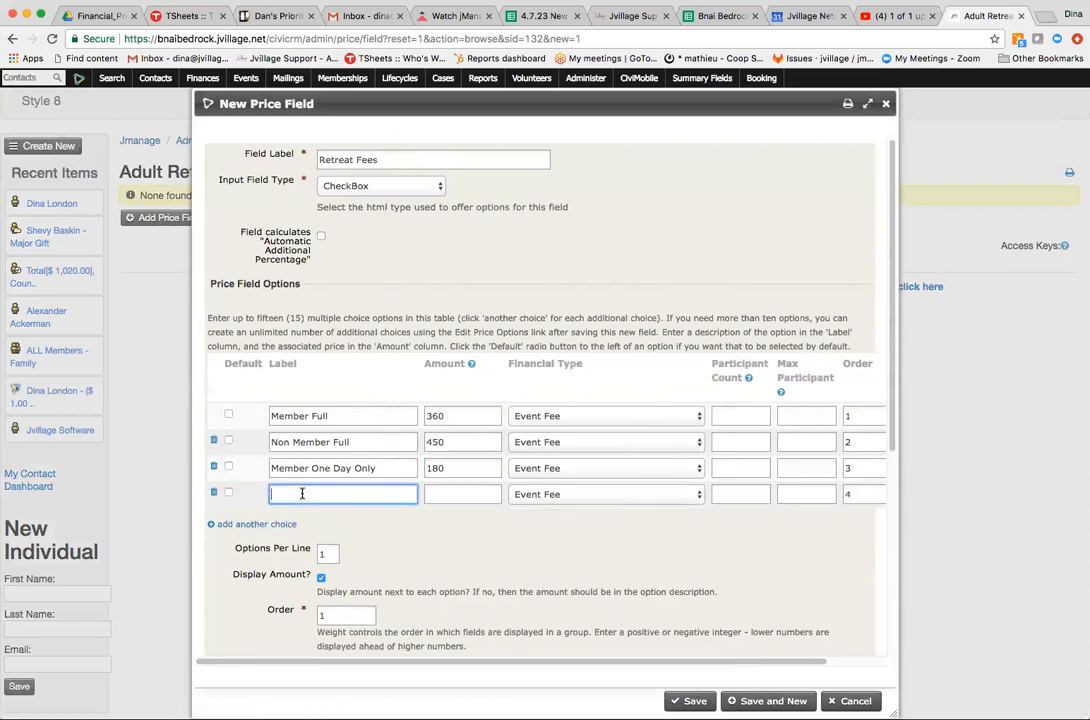
type("Non Member One Day Only")
key("Tab")
type("250")
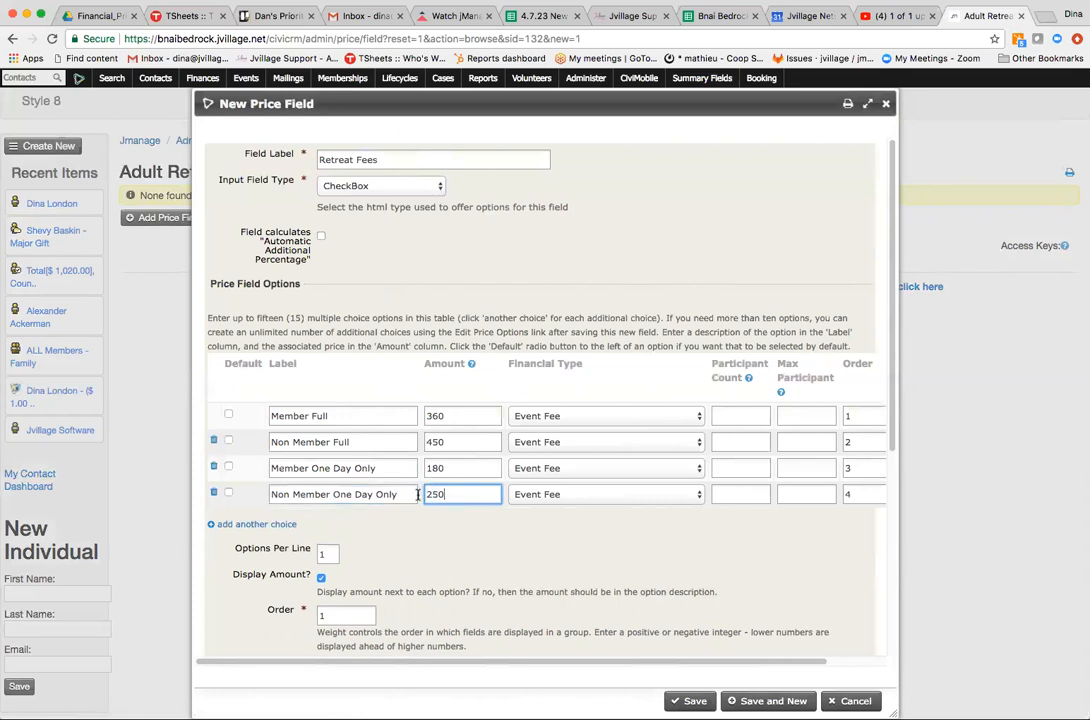
Step: Save the Retreat Fees field as required and preview how it displays in a form
left_click_drag(890, 447, 867, 607)
scroll(866, 610, "up", 5)
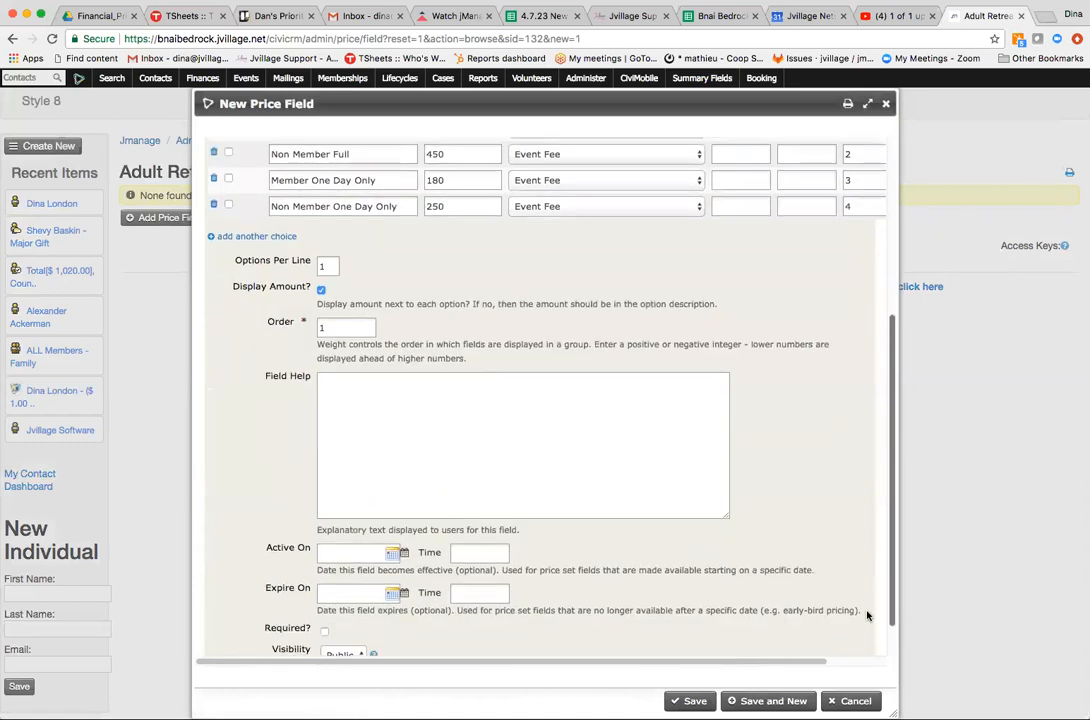
scroll(850, 503, "down", 5)
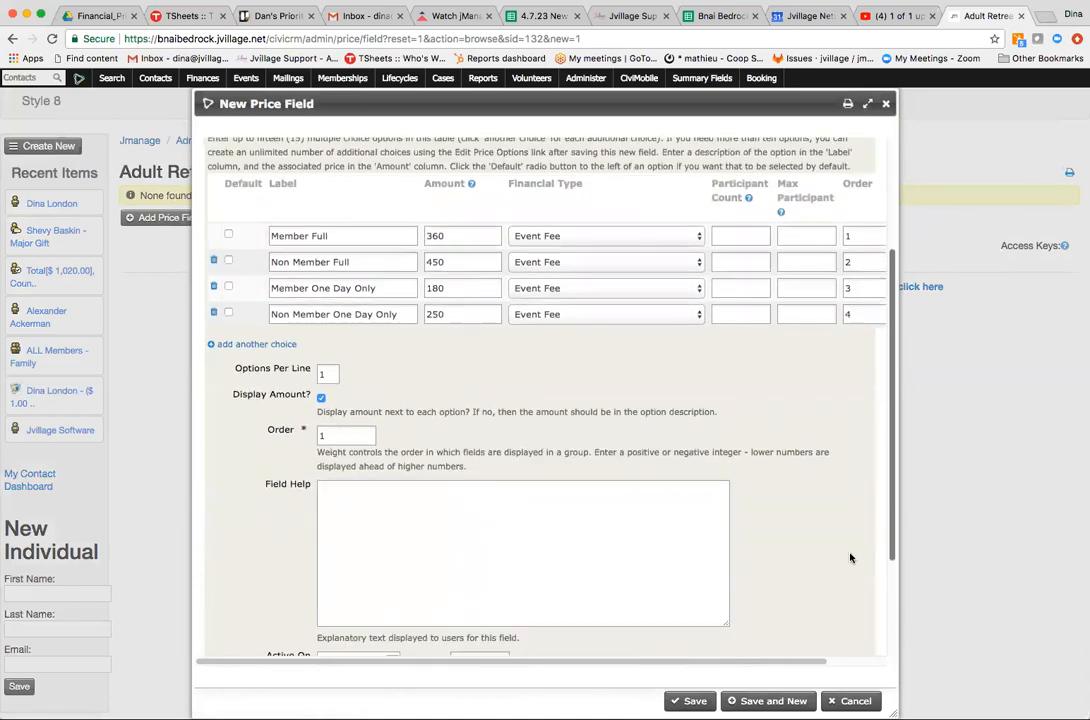
scroll(844, 613, "down", 2)
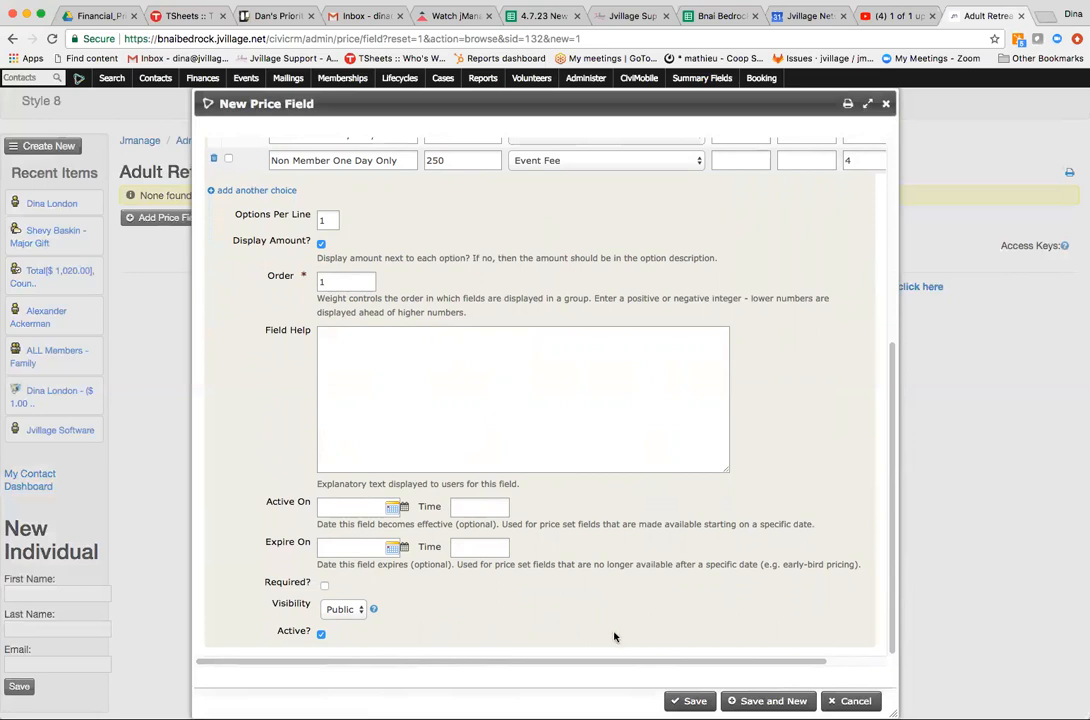
left_click(326, 588)
left_click(689, 700)
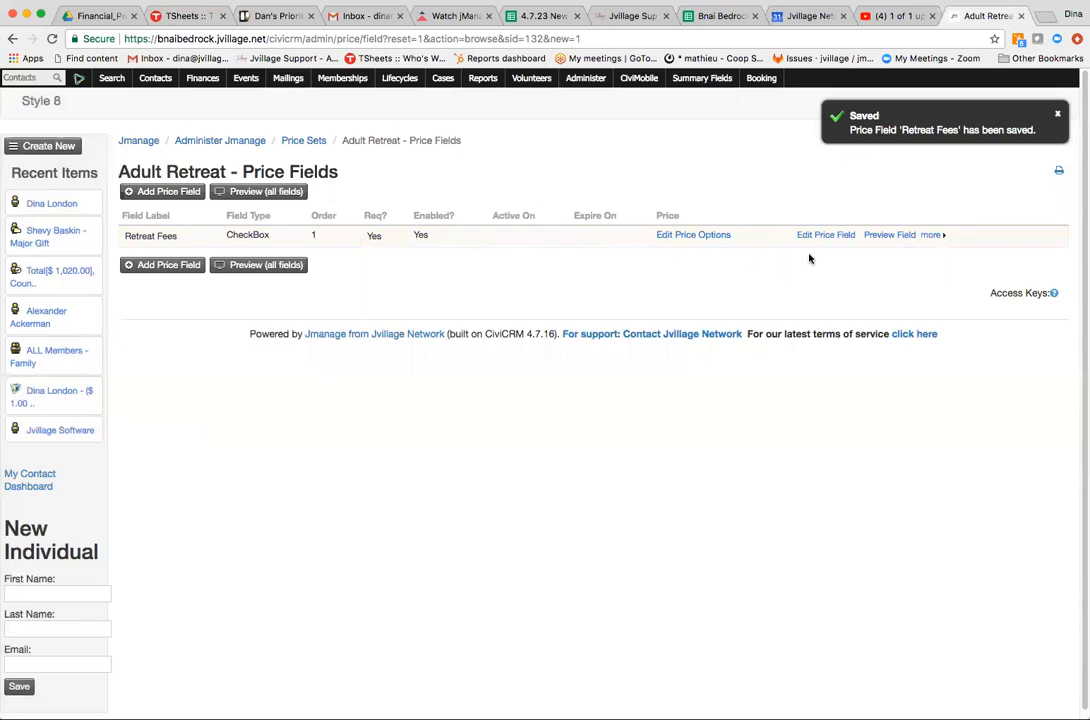
left_click(875, 238)
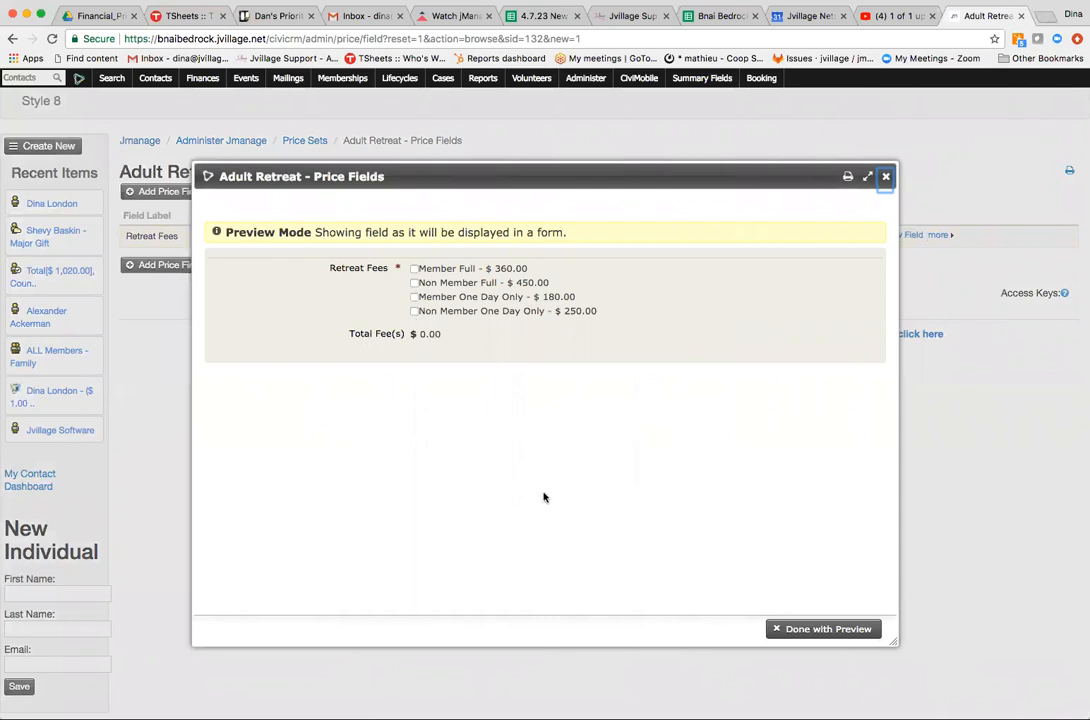
left_click(812, 629)
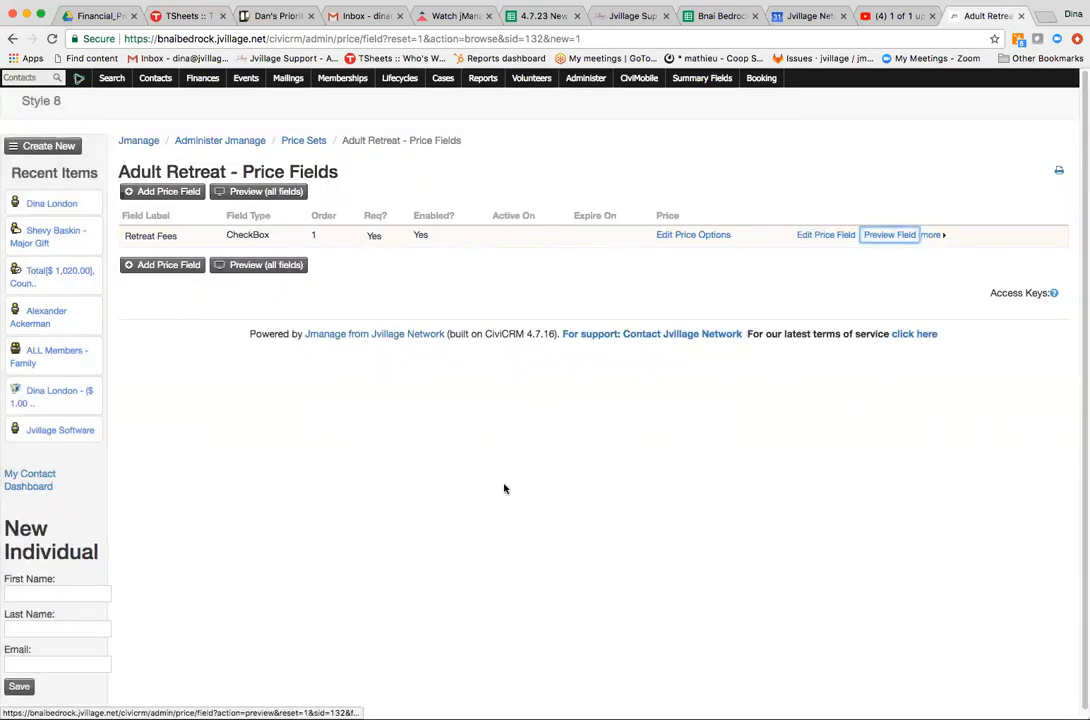
Step: Start another price field for Adult Retreat labelled Single Supplement, with a unit price of 75
left_click(158, 267)
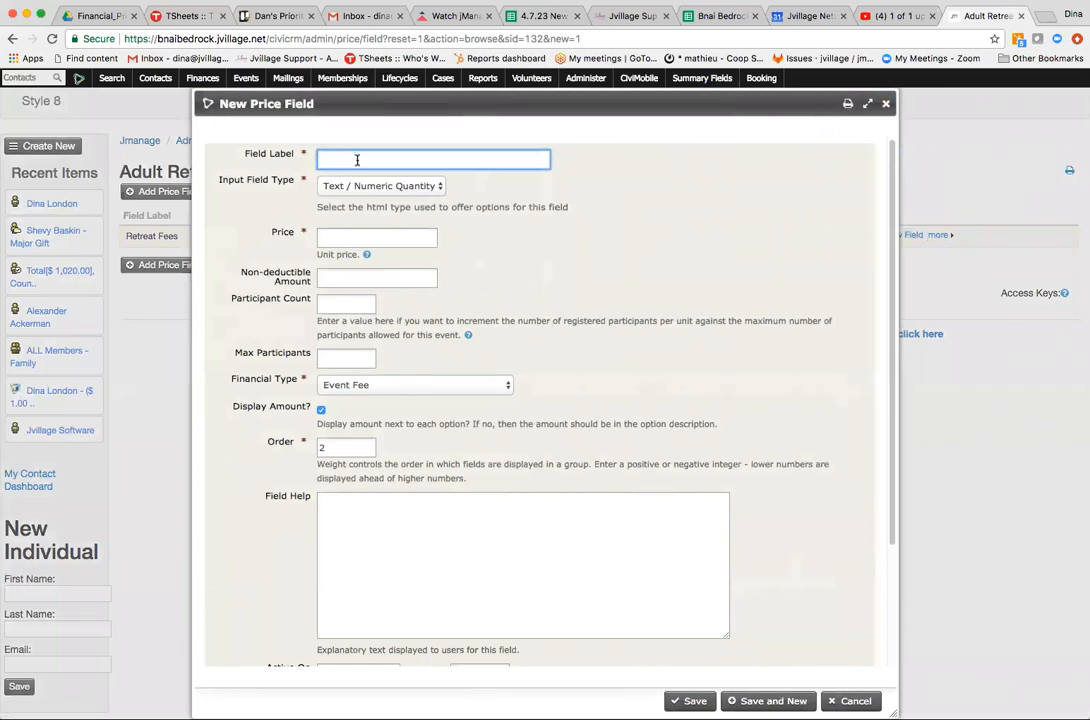
type("S")
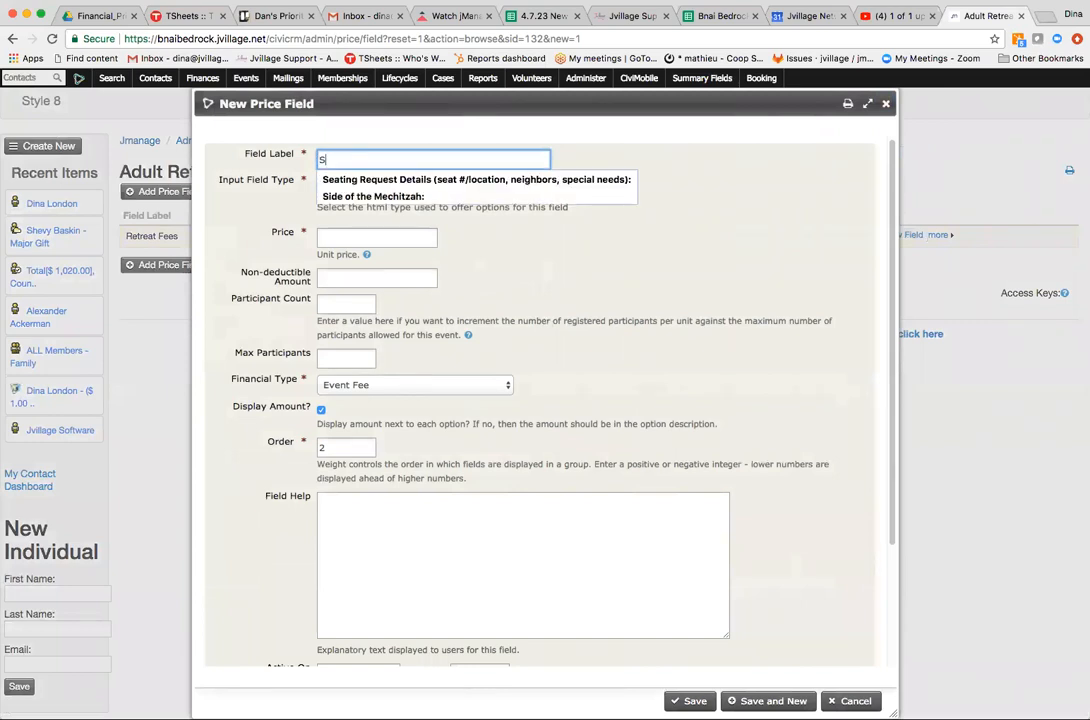
type("ingle S")
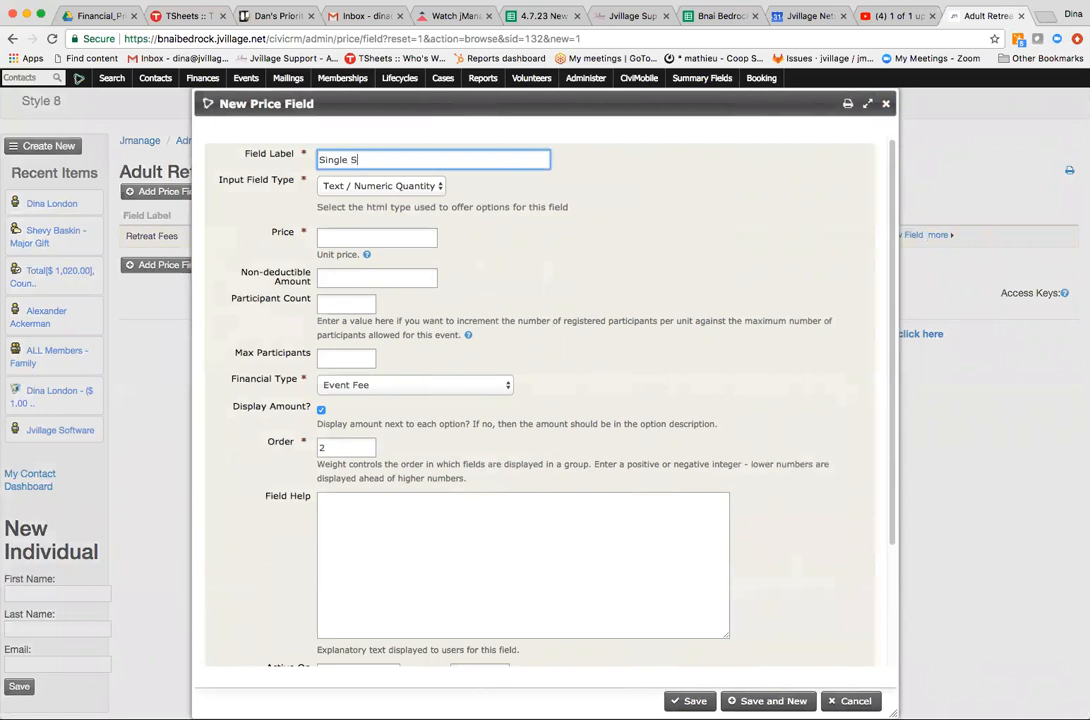
type("upplement")
left_click(342, 239)
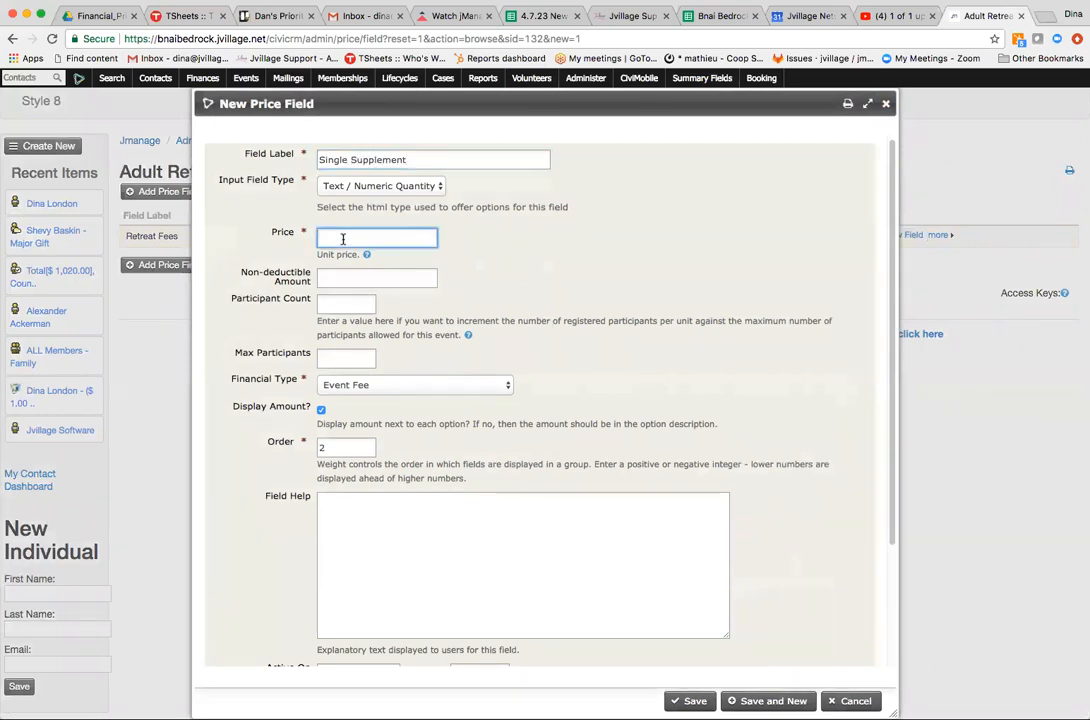
type("75")
Step: Set the Single Supplement field's financial type to Religious School Tuition and save the field
left_click(404, 390)
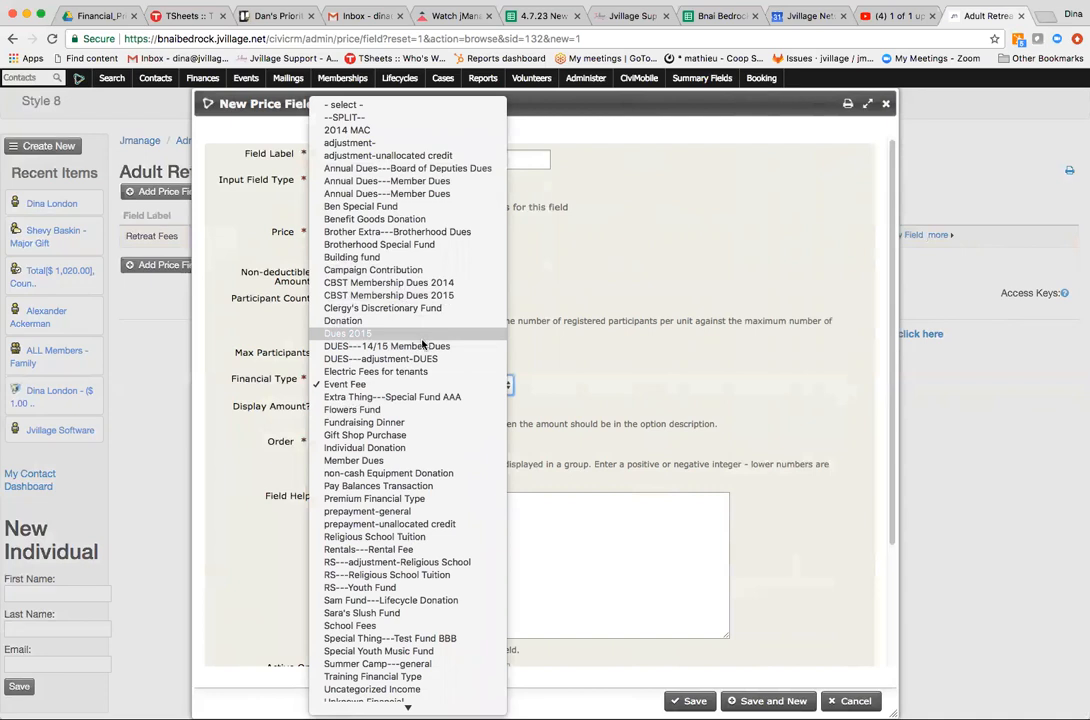
left_click(411, 543)
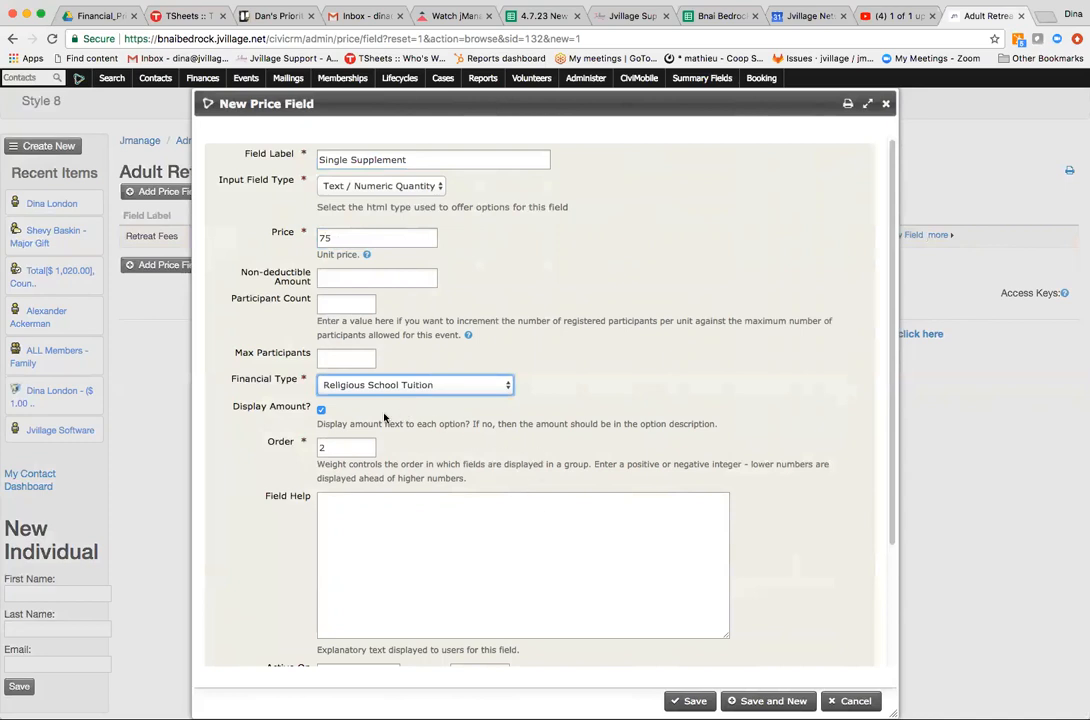
left_click_drag(892, 458, 879, 588)
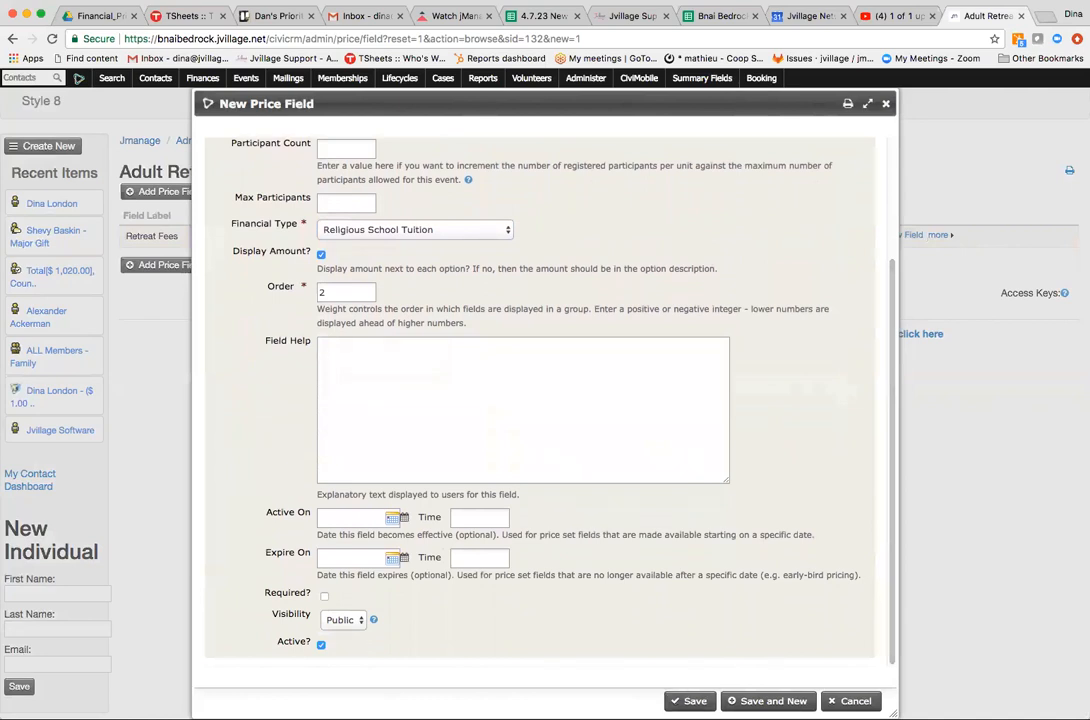
left_click(321, 255)
left_click(690, 701)
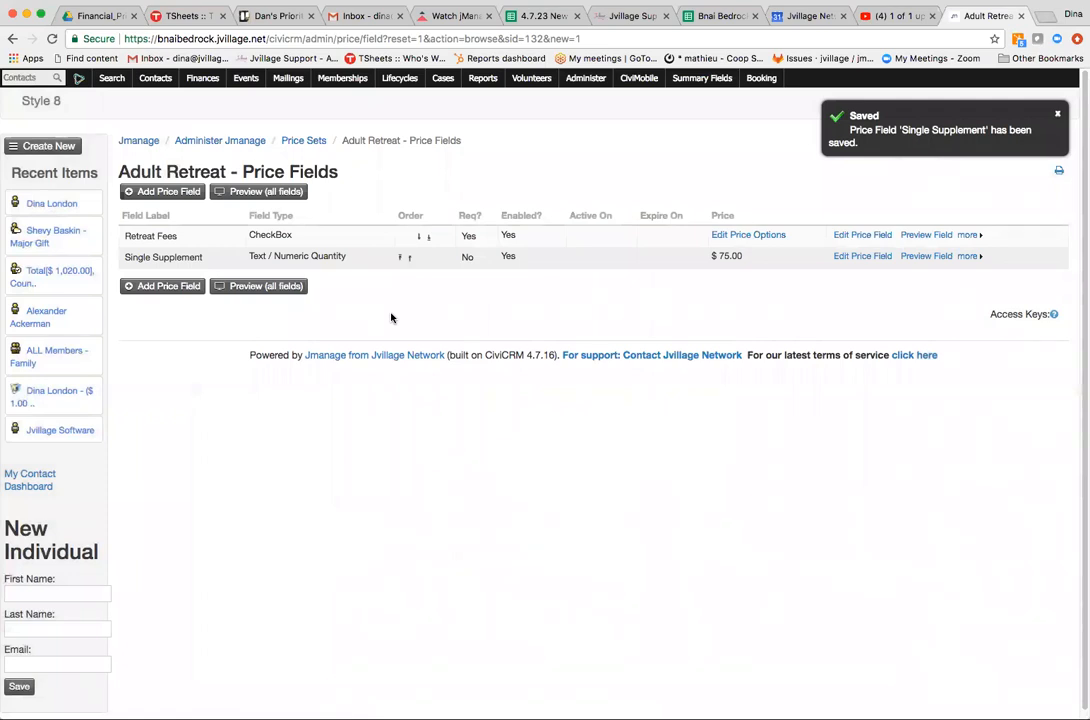
Step: Start a third price field labelled Scholarship Fund, with a unit price of 1
left_click(162, 287)
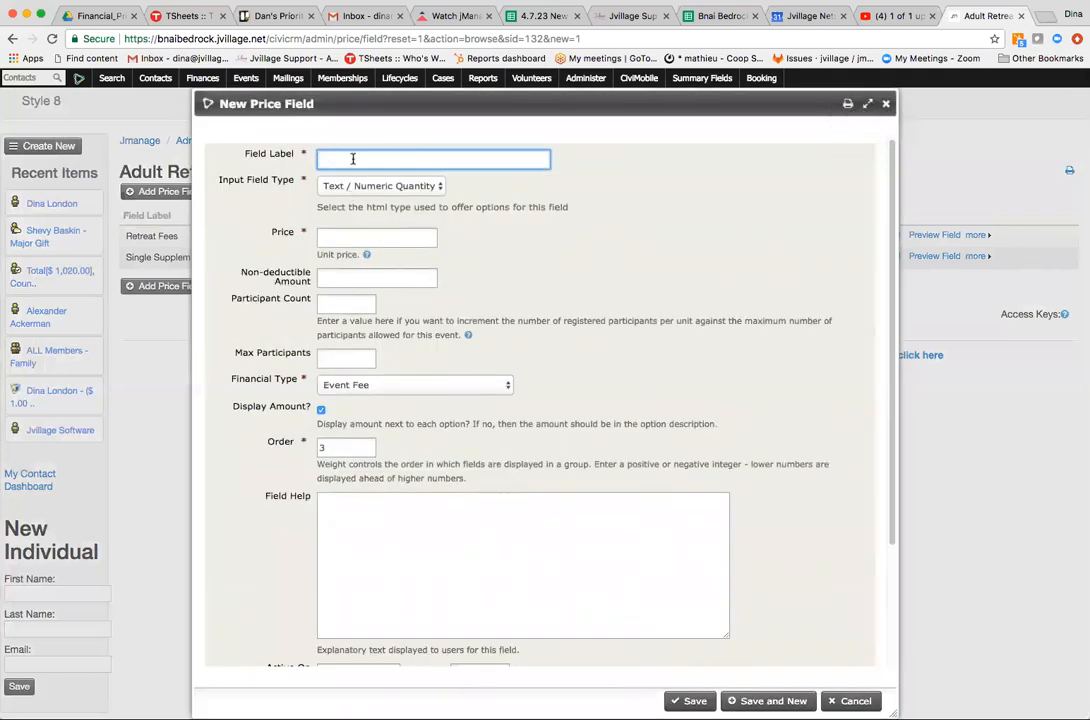
type("Scholarship Fund")
left_click(413, 241)
type("1")
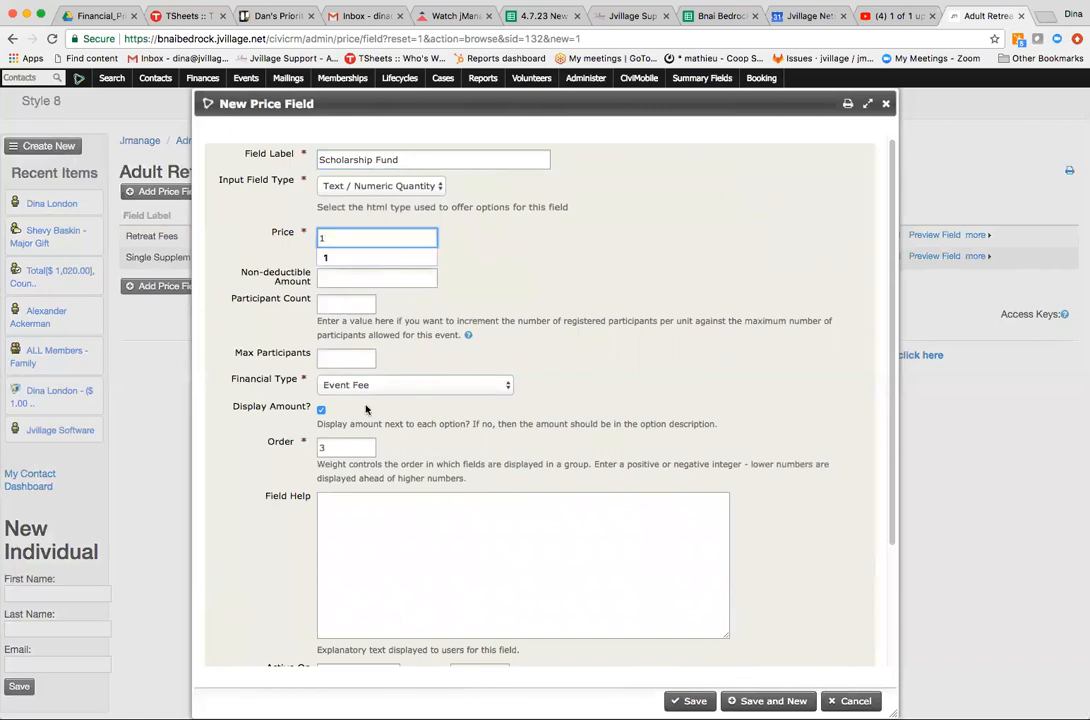
Step: Turn off the amount display for Scholarship Fund, set its financial type to Donation, and save the field
left_click(321, 410)
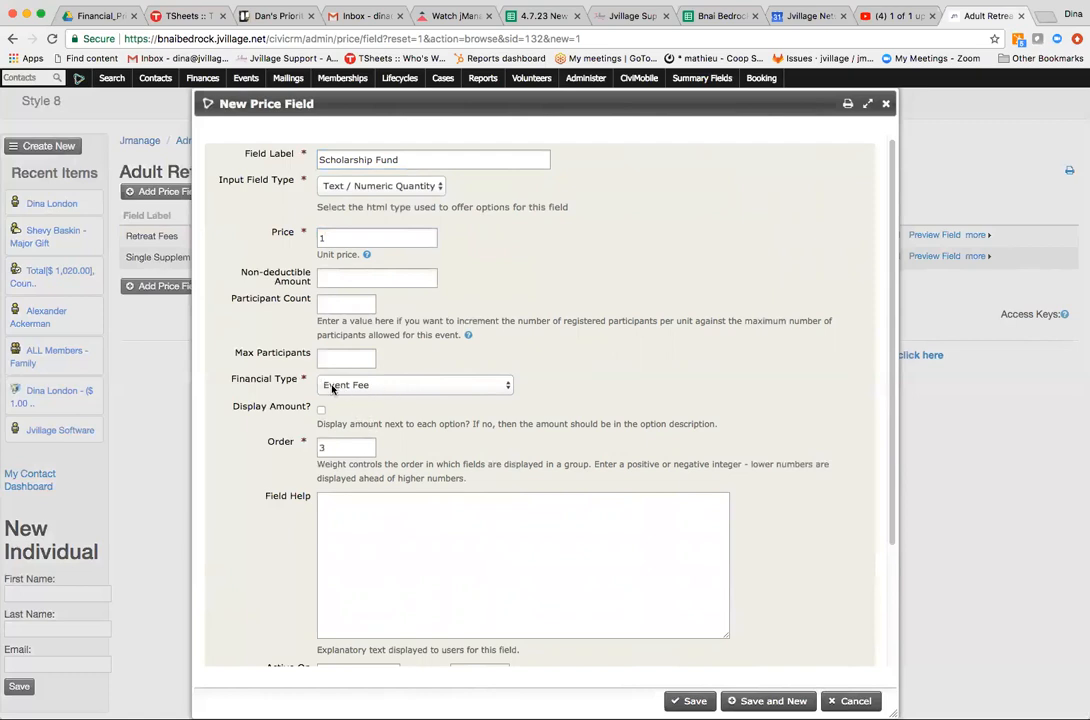
left_click(350, 389)
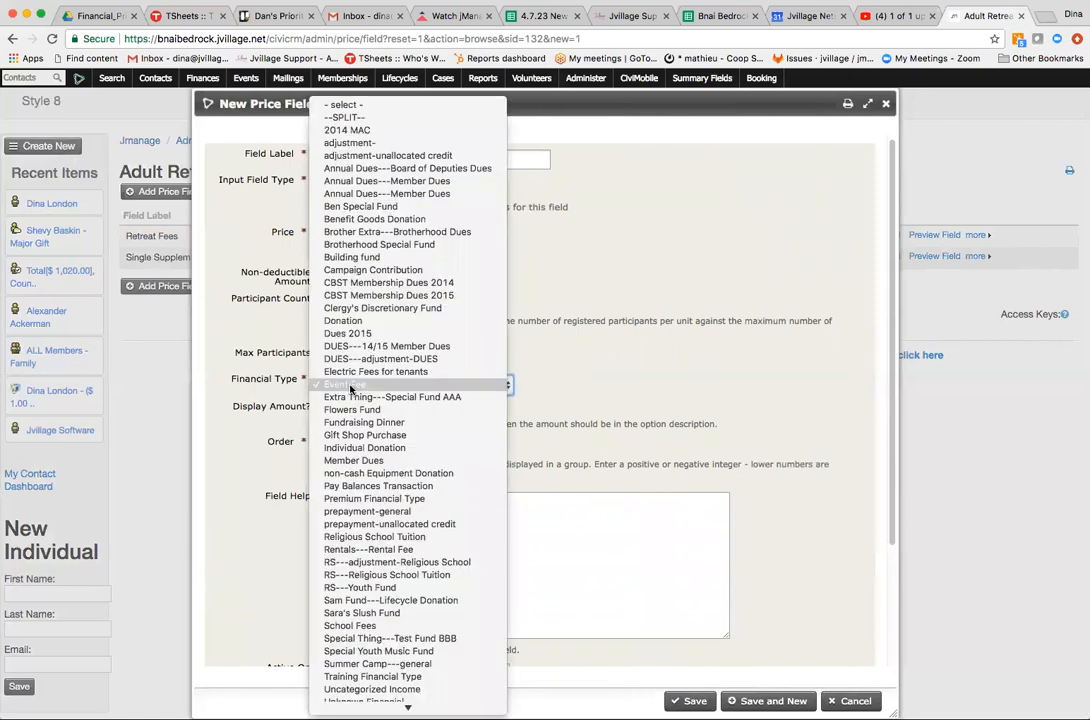
left_click(345, 320)
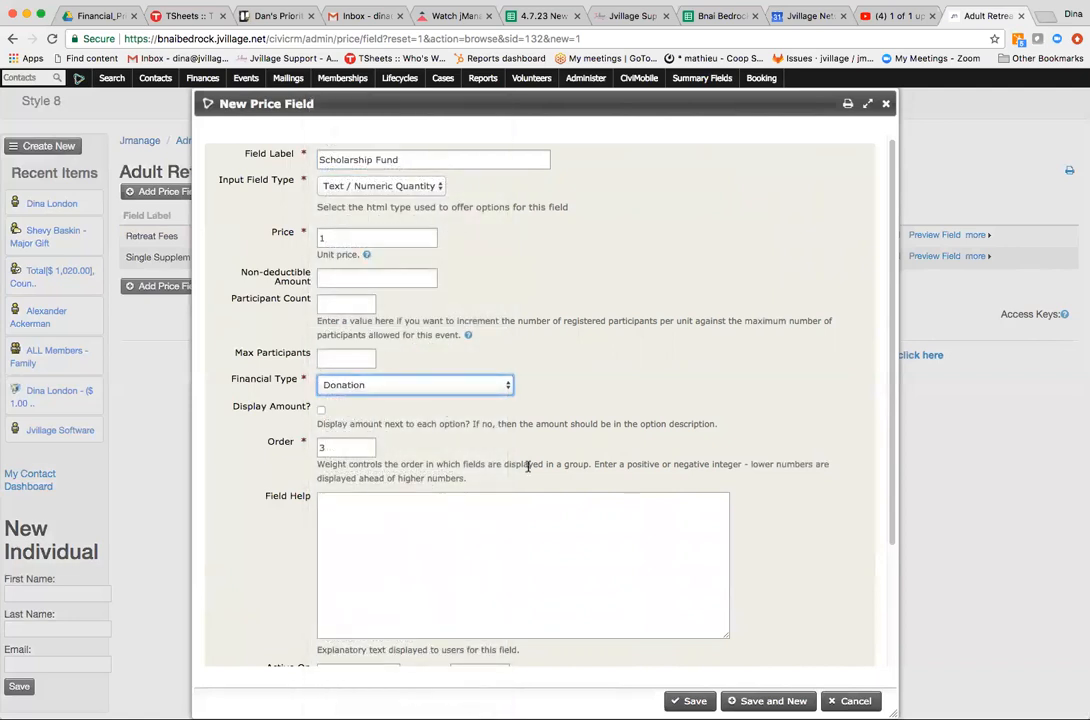
left_click(689, 700)
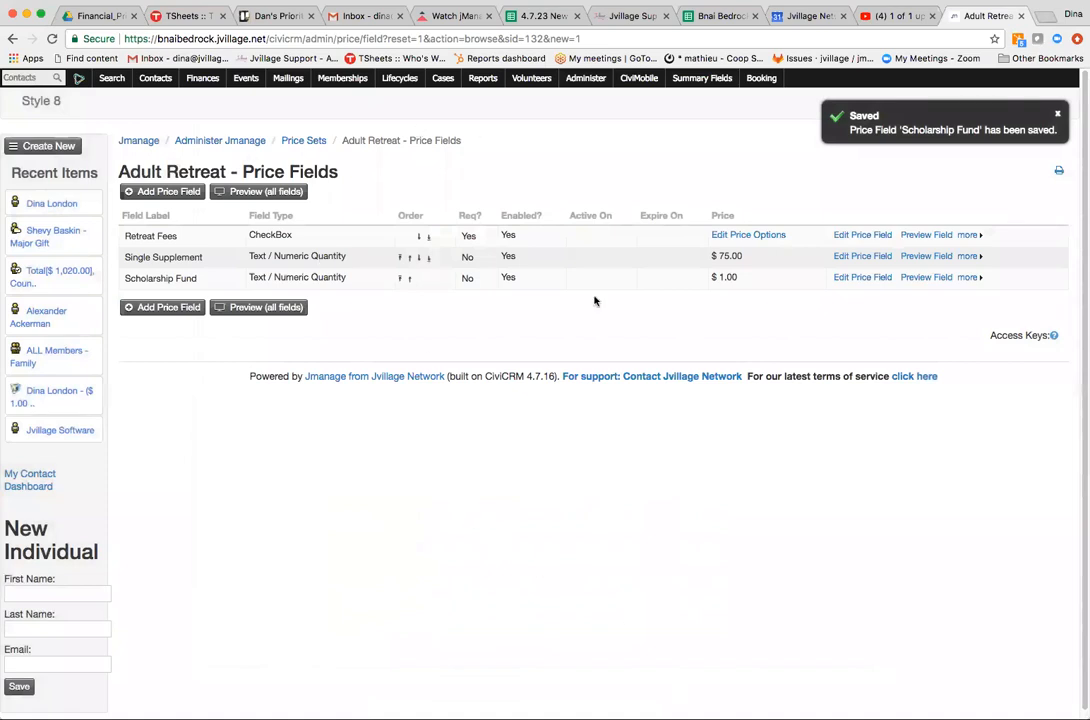
Step: Preview the whole Adult Retreat price set and test its total with Member Full, 1 Single Supplement and 50 for Scholarship Fund
left_click(258, 307)
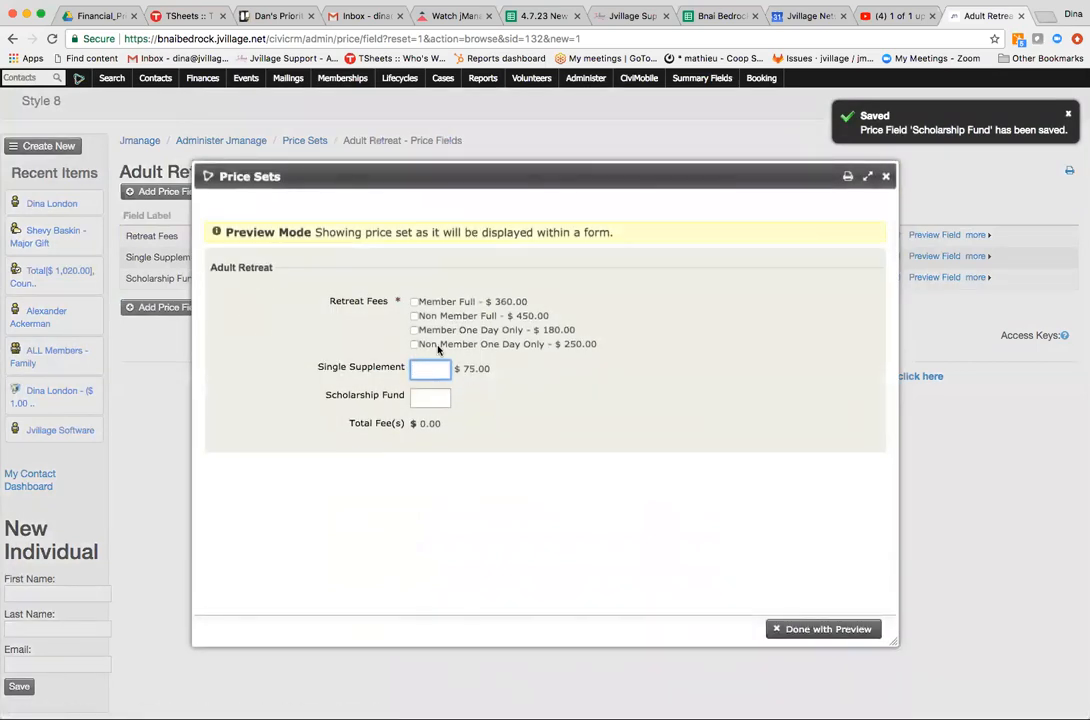
left_click(414, 302)
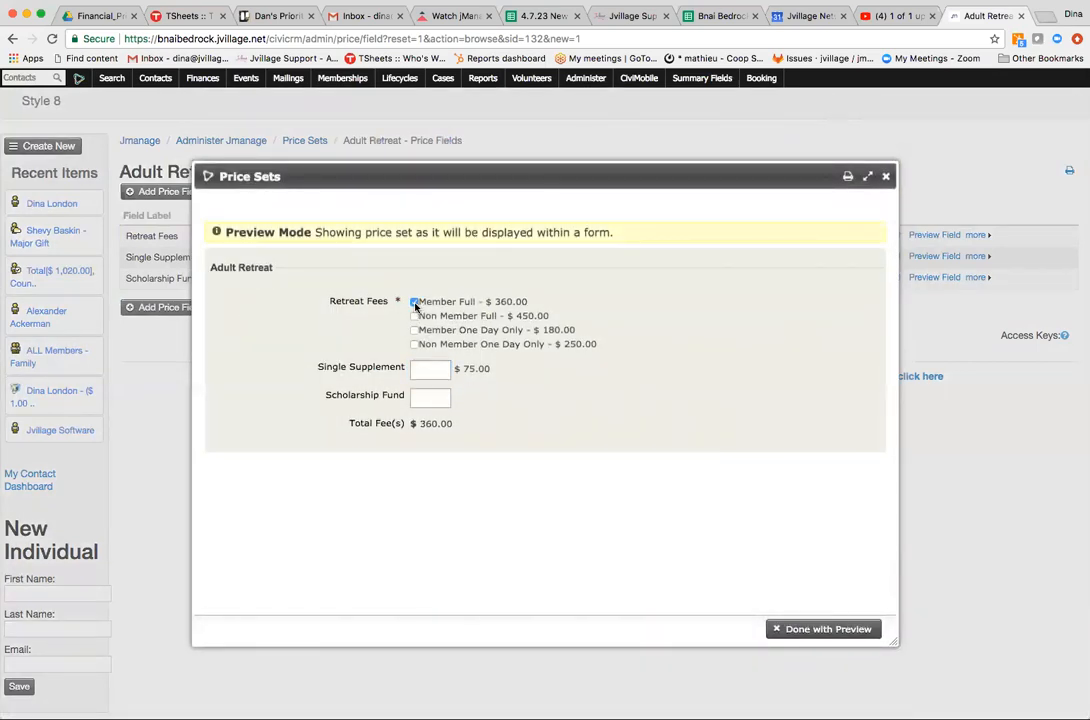
left_click(430, 369)
type("1")
left_click(438, 401)
type("50")
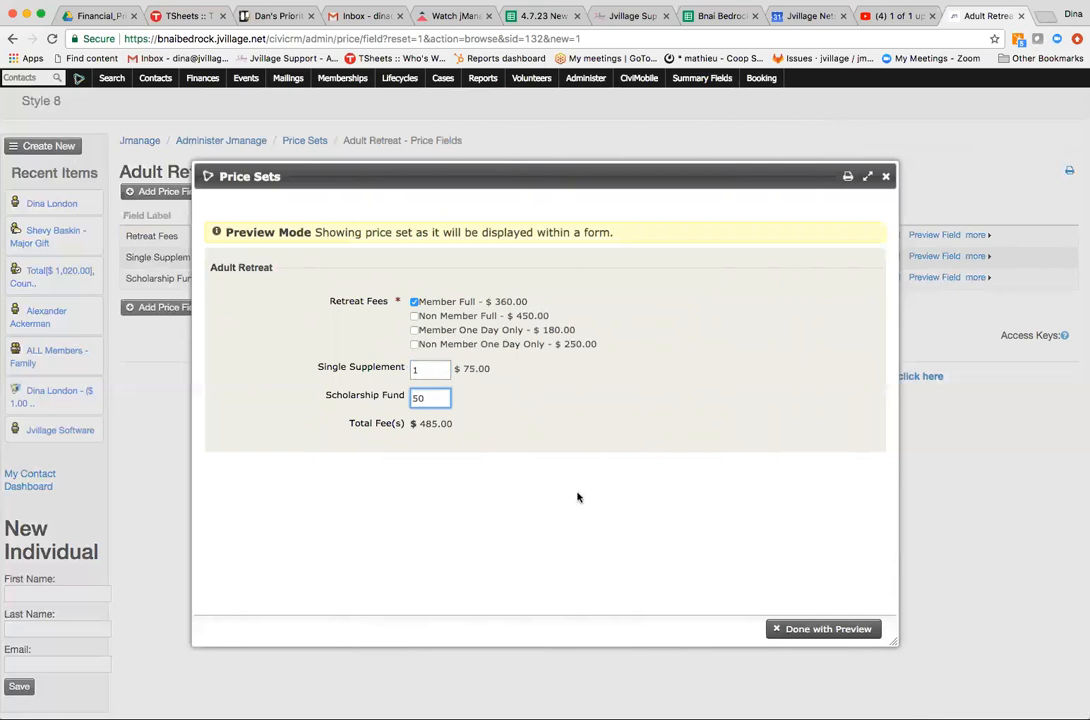
Step: Close the price set preview and check the Single Supplement field's input type in its settings, leaving them without saving
left_click(850, 634)
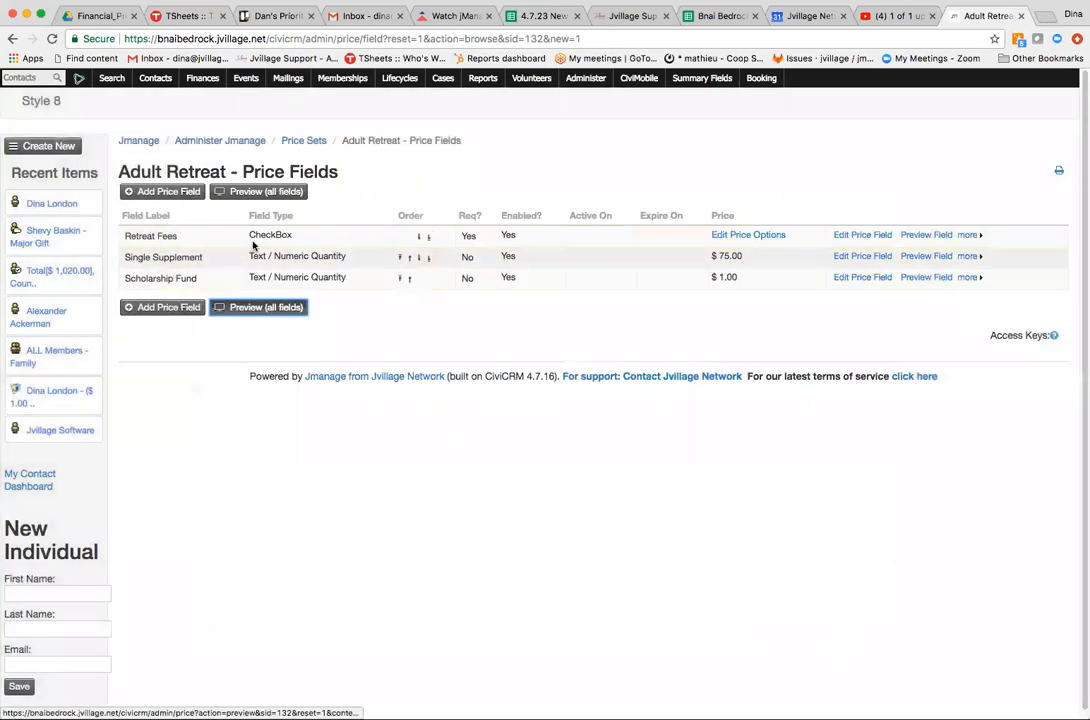
left_click(849, 258)
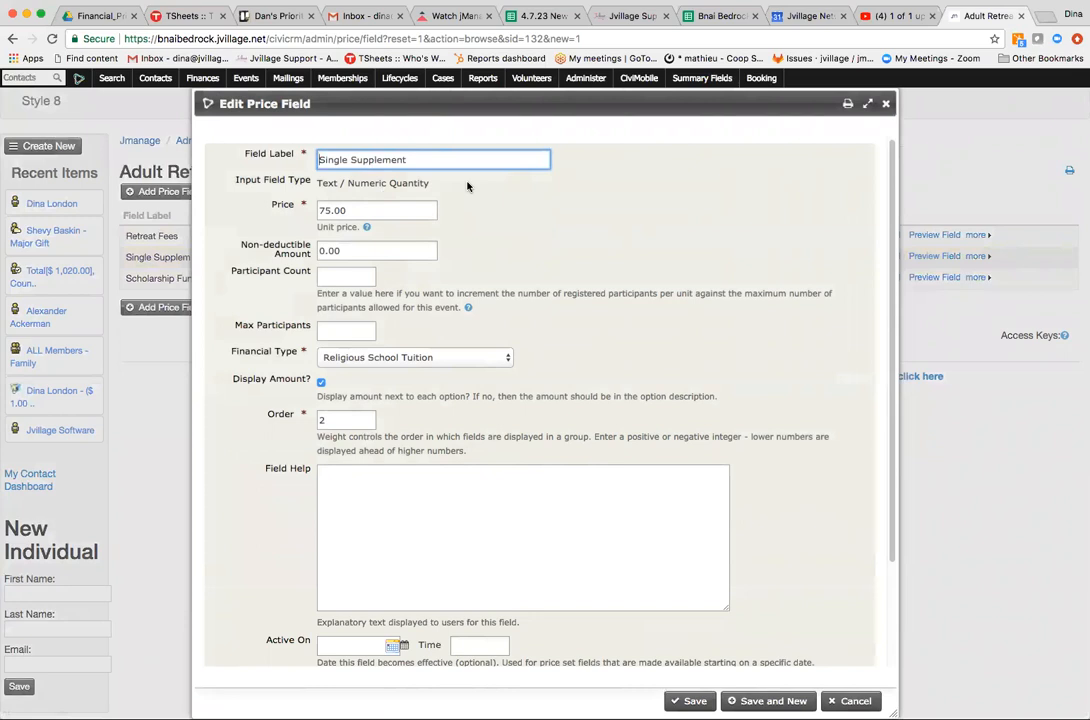
left_click_drag(430, 184, 319, 185)
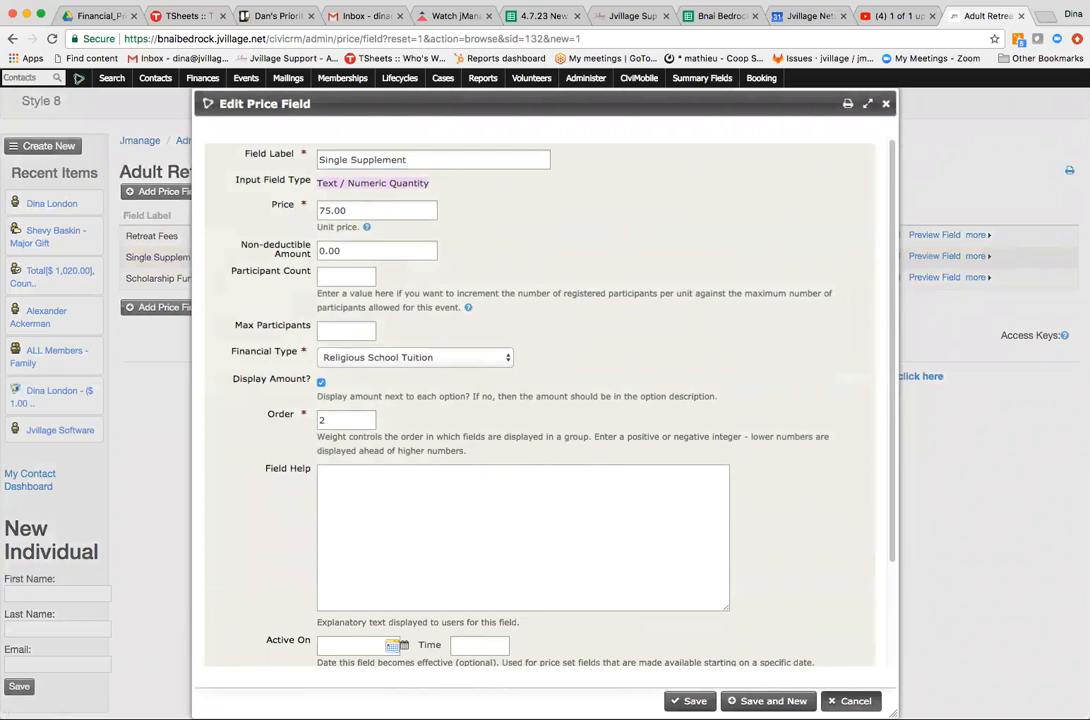
left_click(852, 700)
Step: Delete the Single Supplement price field from the Adult Retreat price set
left_click(967, 256)
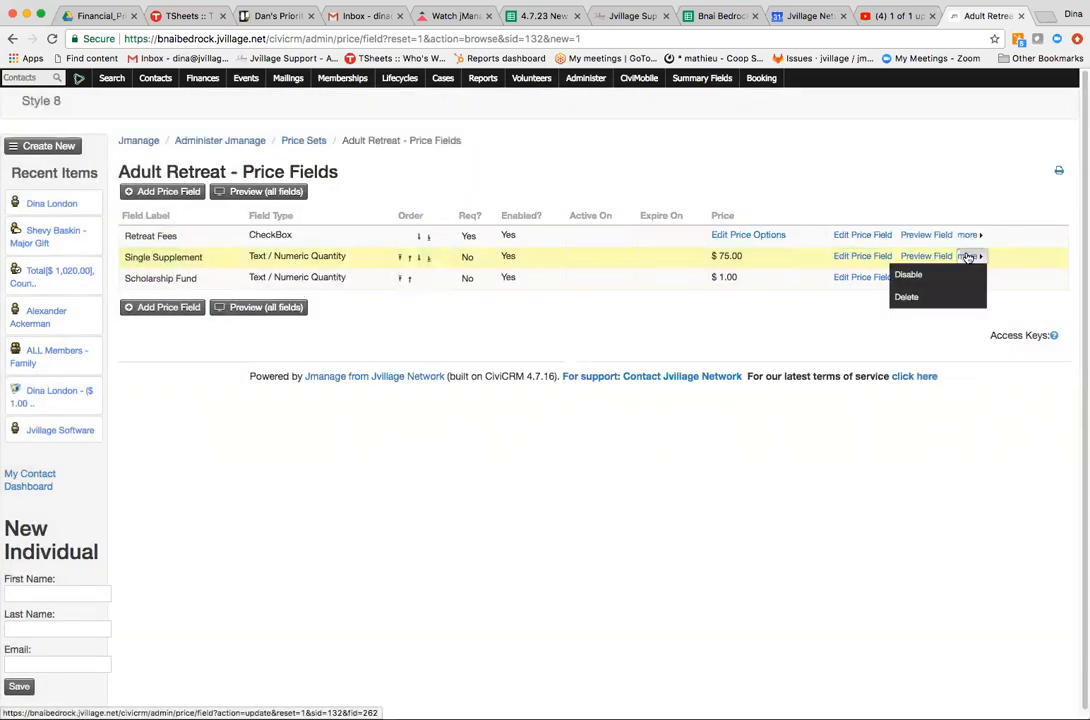
left_click(906, 297)
left_click(516, 498)
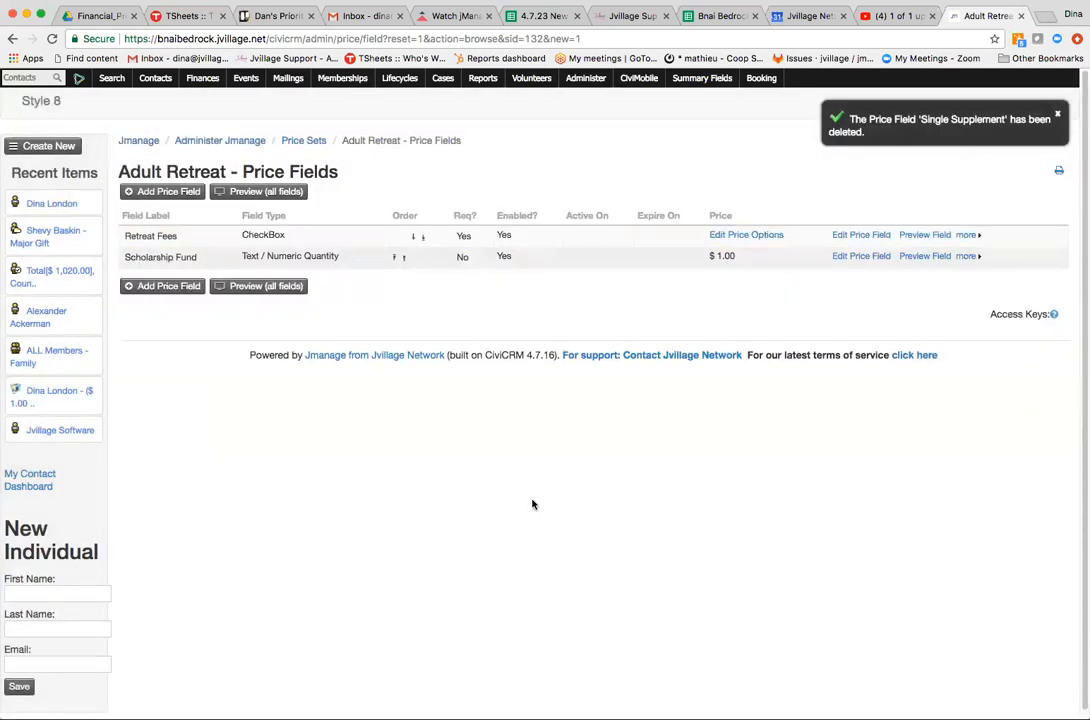
Step: Start a new price field labelled Single Supplement with CheckBox as its input field type
left_click(150, 288)
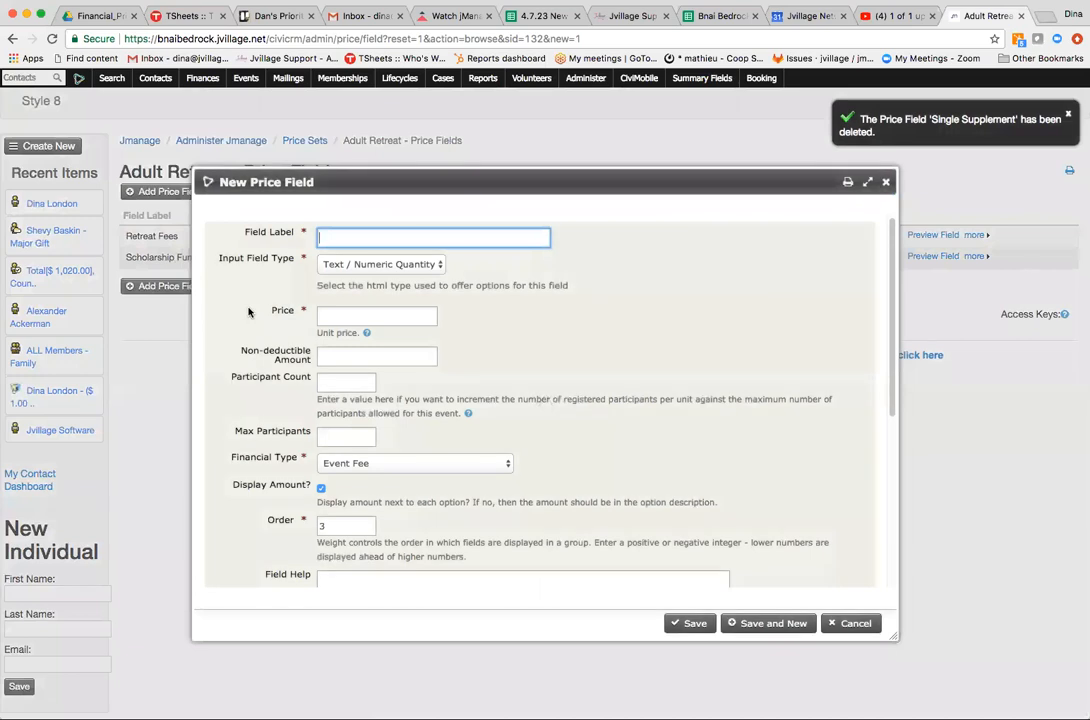
left_click(363, 160)
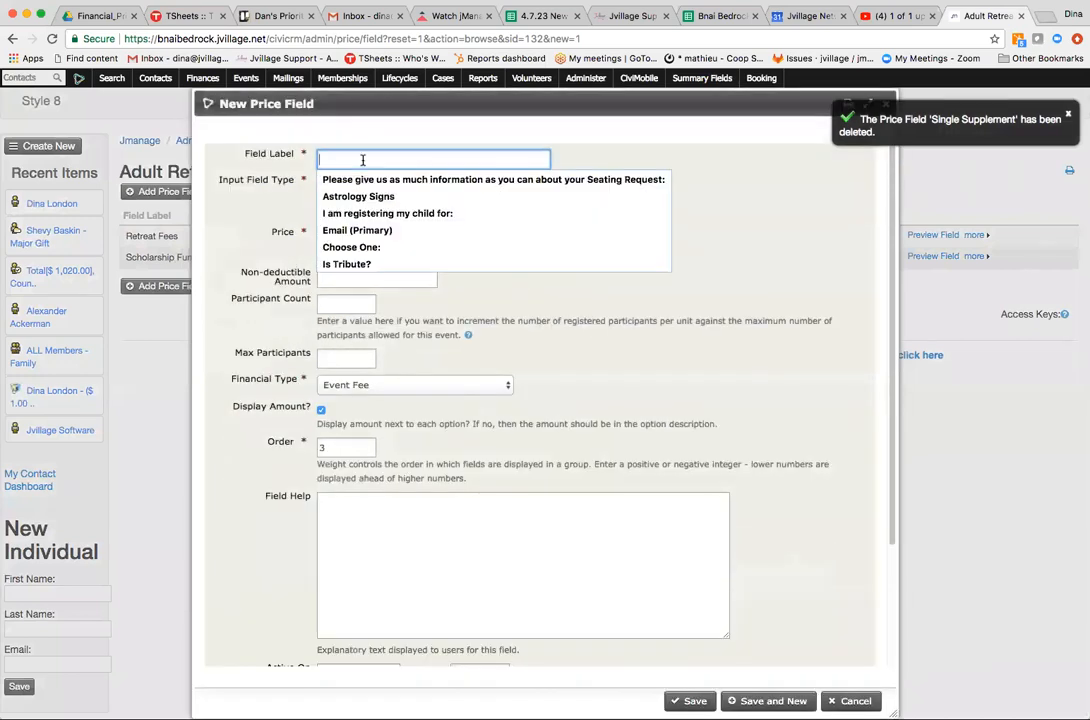
type("Single Supplement")
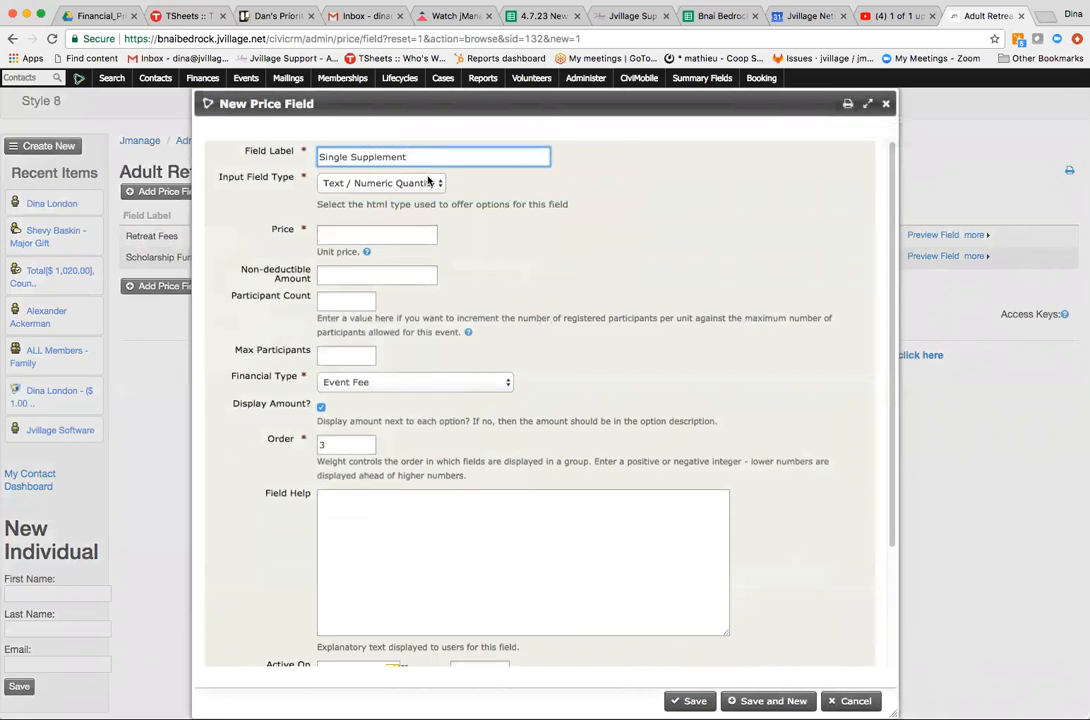
left_click(440, 186)
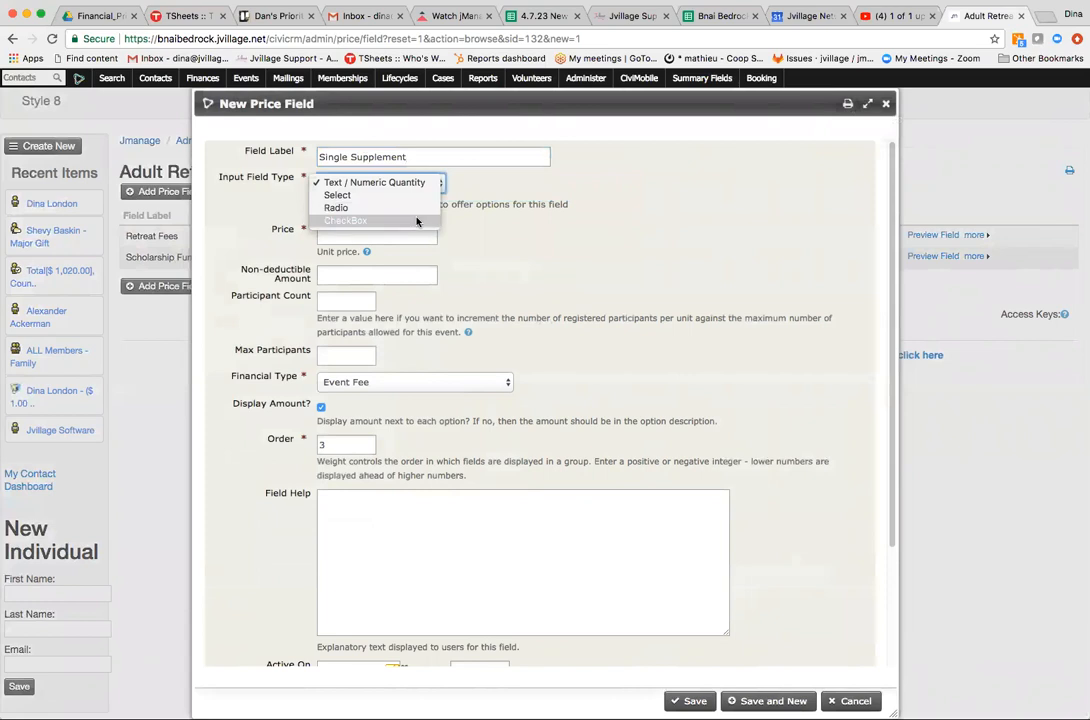
left_click(417, 221)
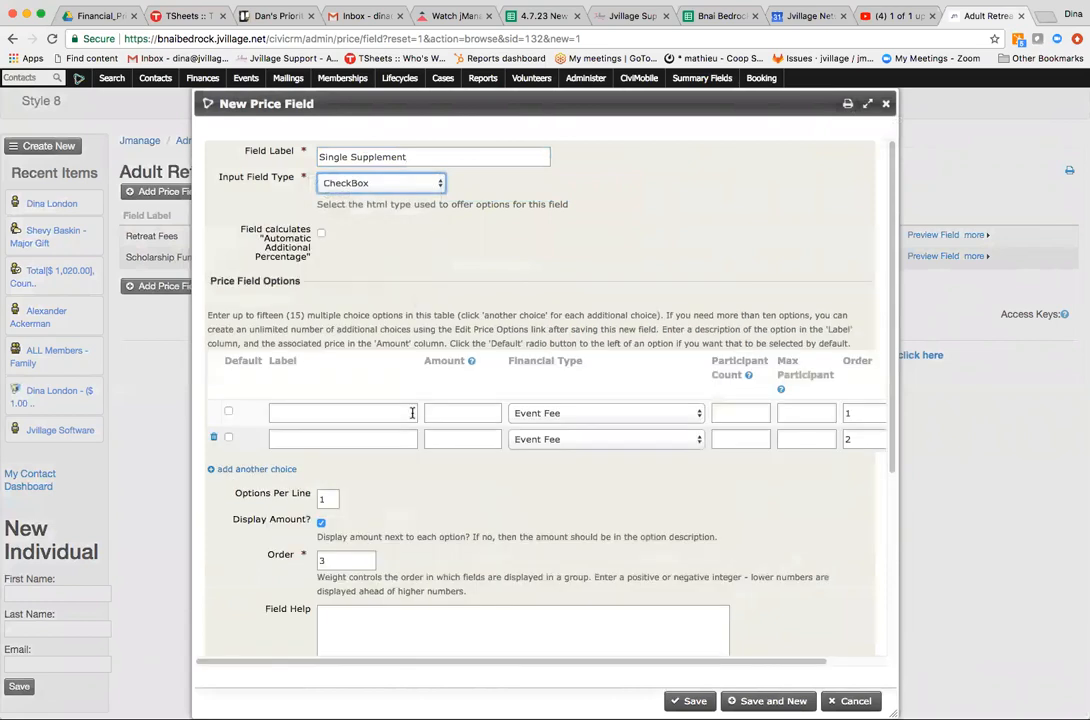
Step: Give the Single Supplement field one option labelled Yes with an amount of 75, and save the field
left_click(378, 410)
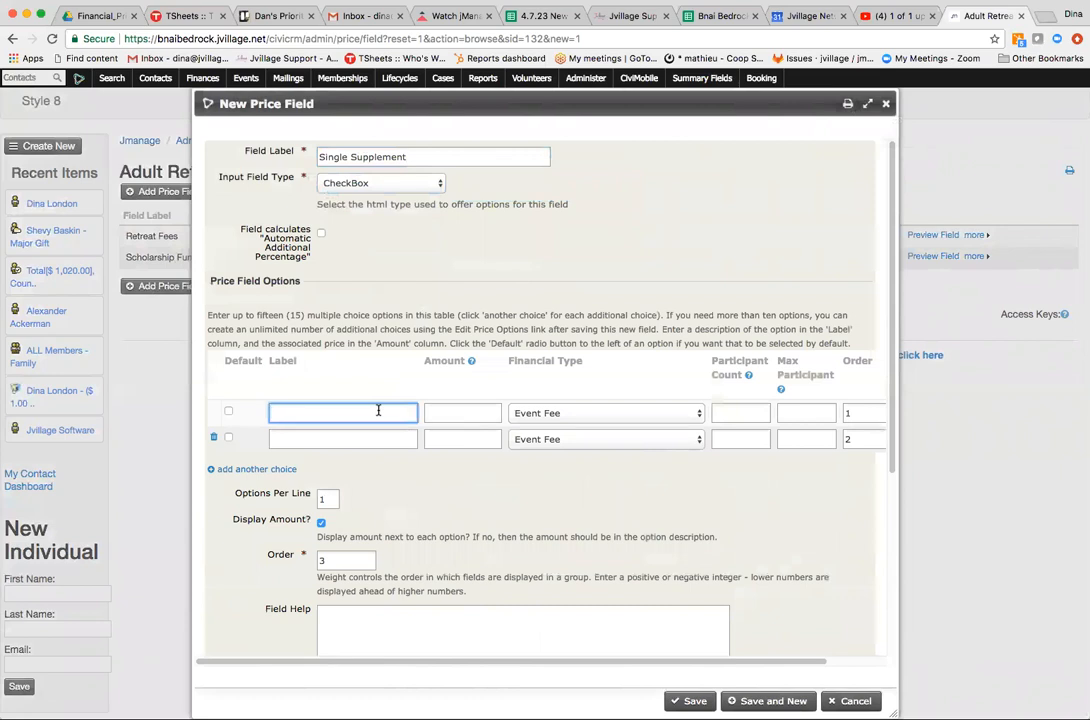
type("Yes")
left_click(462, 413)
type("75")
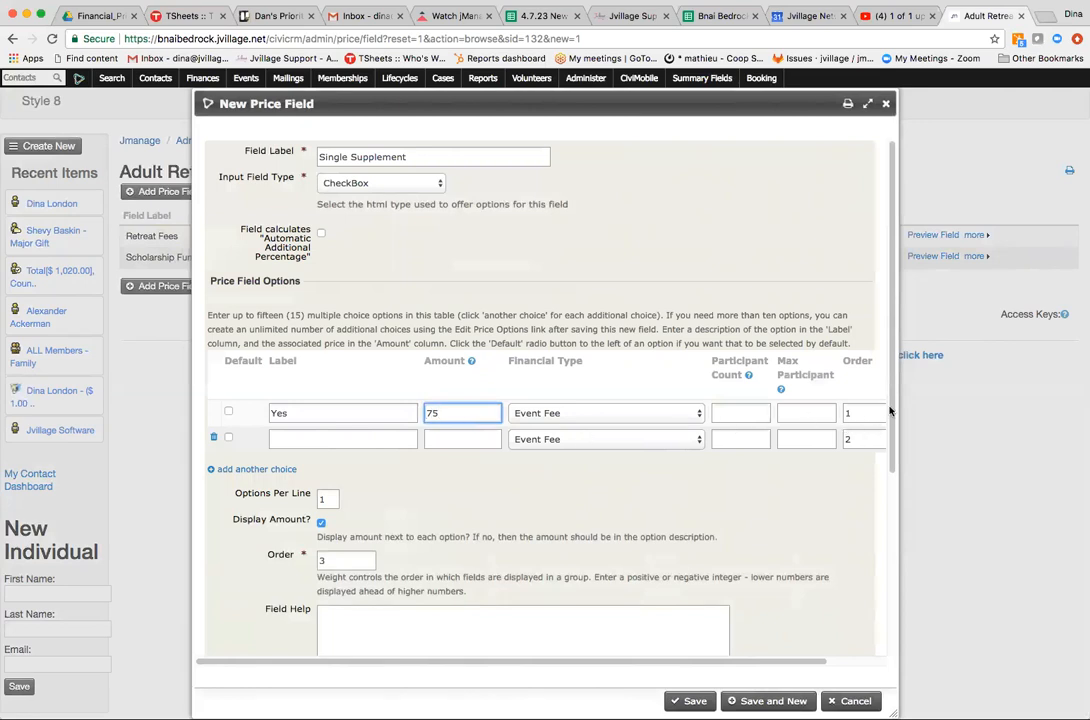
scroll(893, 355, "down", 5)
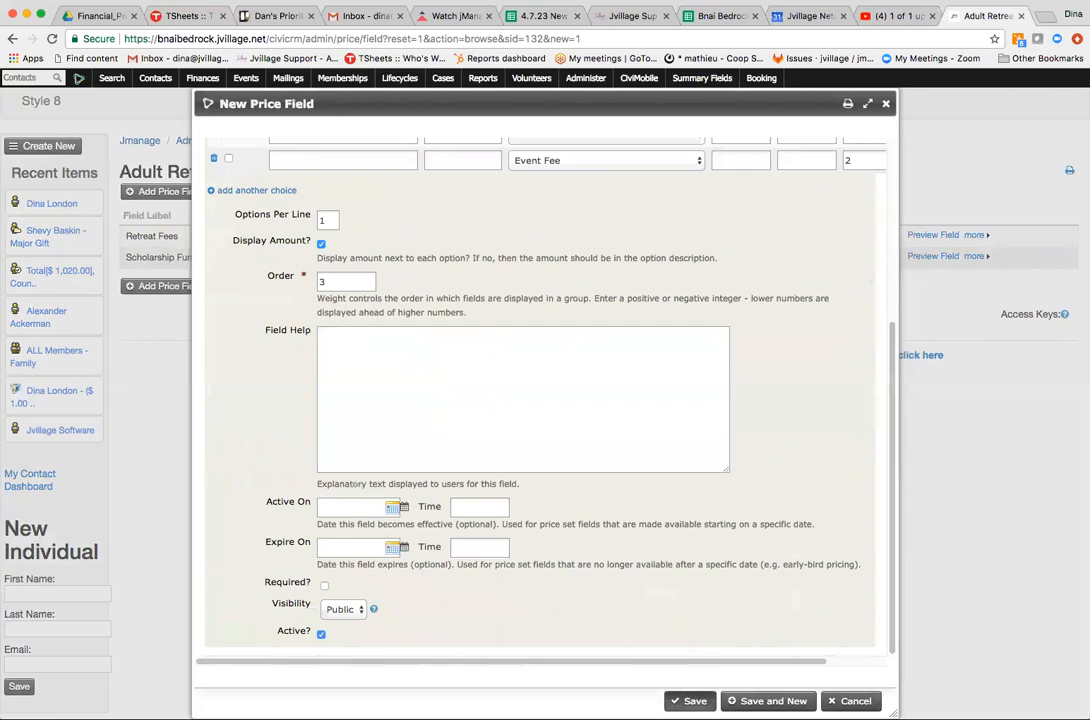
left_click(690, 701)
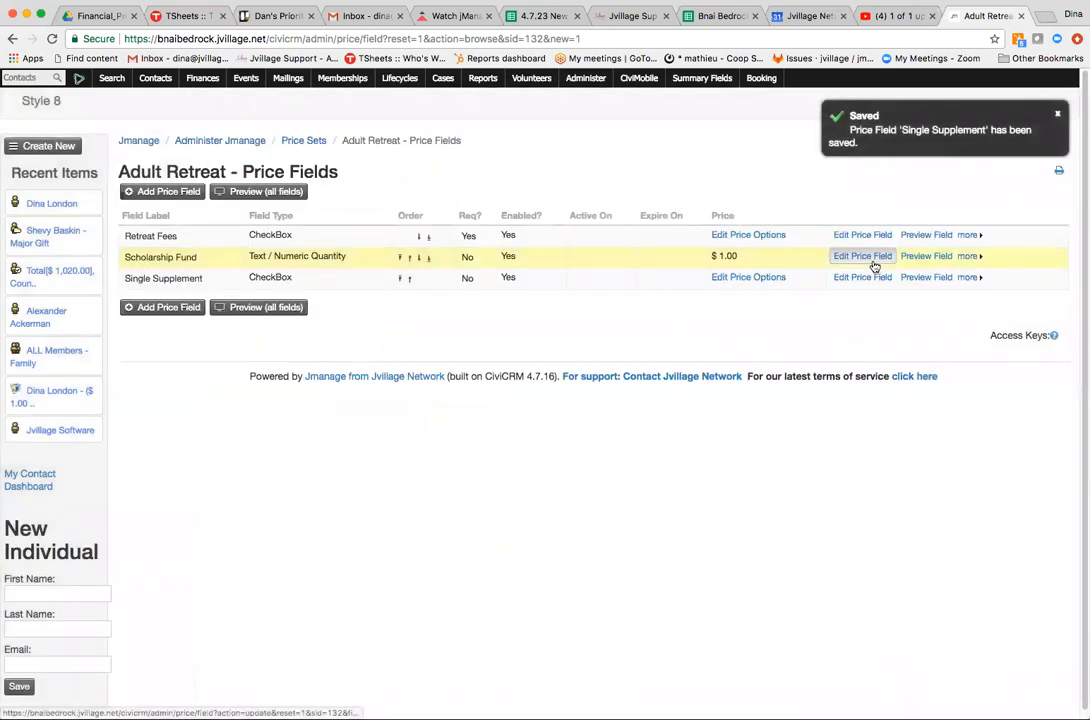
Step: Preview the Scholarship Fund and Single Supplement fields individually, testing the Yes option of Single Supplement
left_click(909, 257)
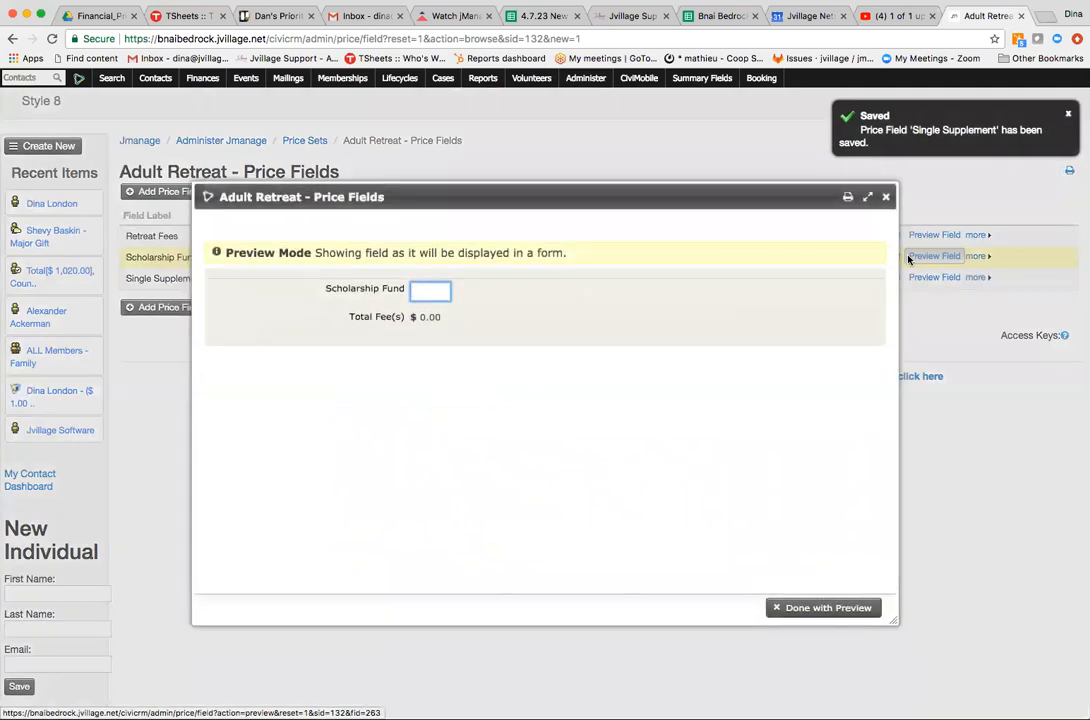
left_click(885, 197)
left_click(913, 279)
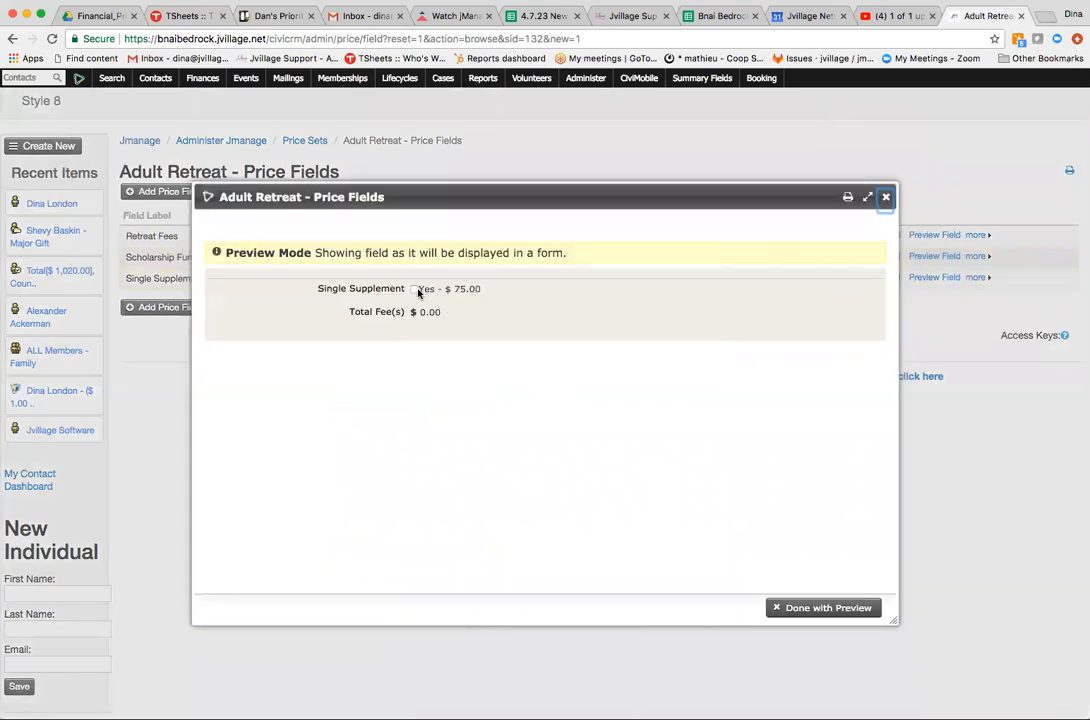
left_click(414, 289)
left_click(885, 197)
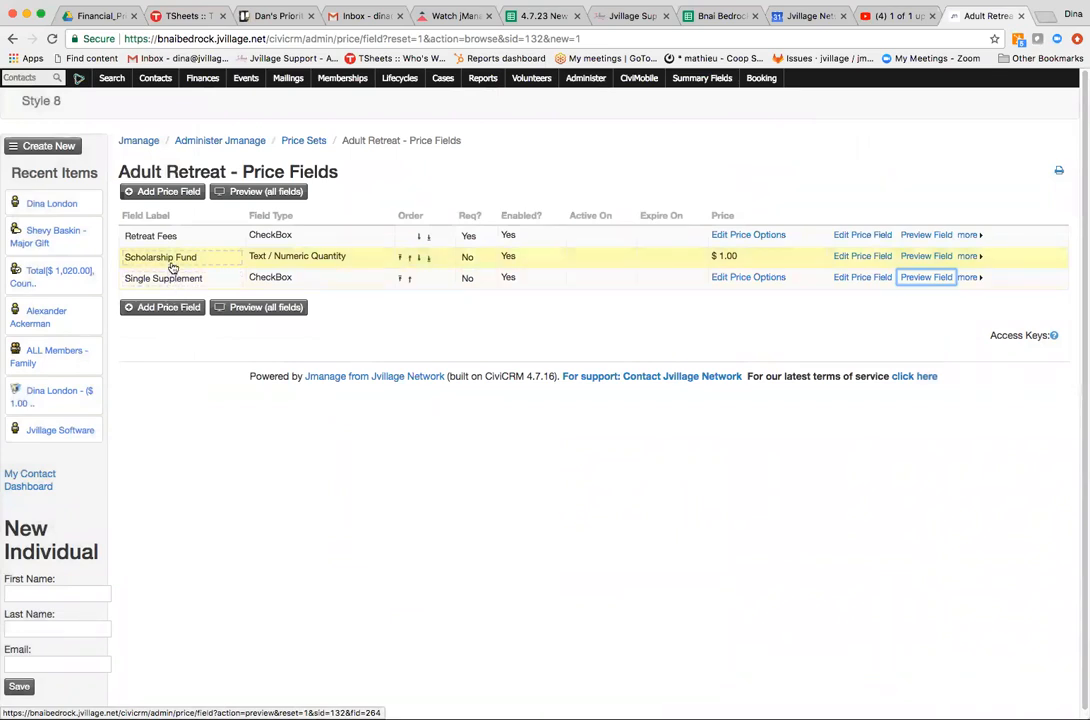
Step: Move Single Supplement above Scholarship Fund and preview the whole set with Member Full, Single Supplement Yes and 50 for Scholarship Fund
left_click(410, 281)
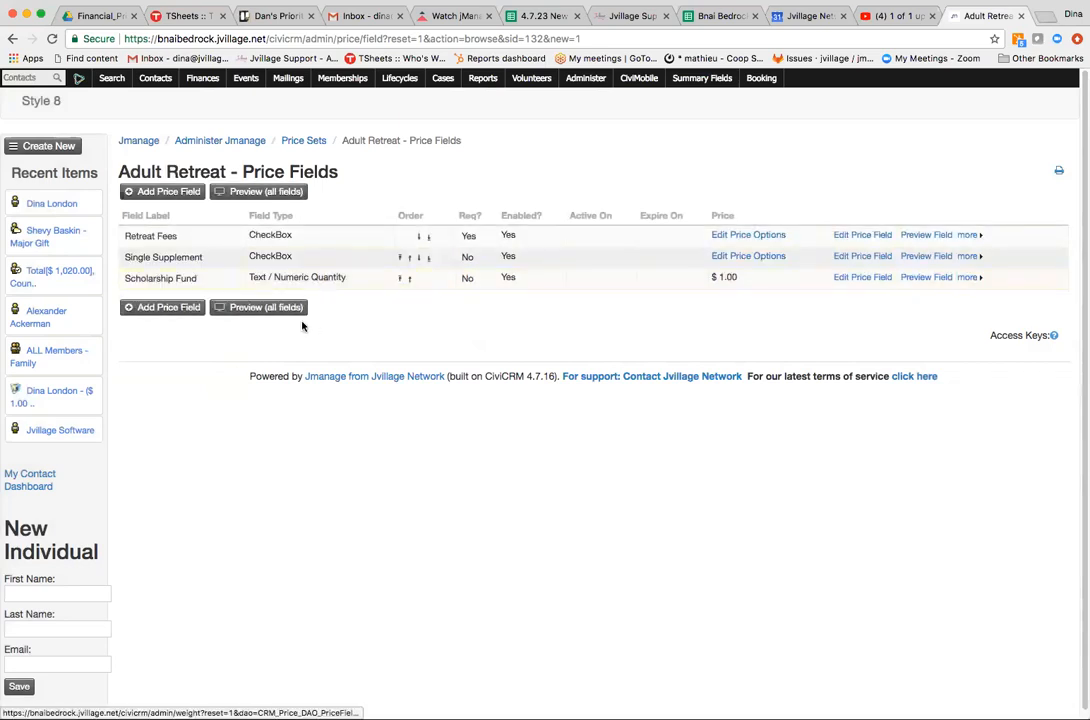
left_click(247, 308)
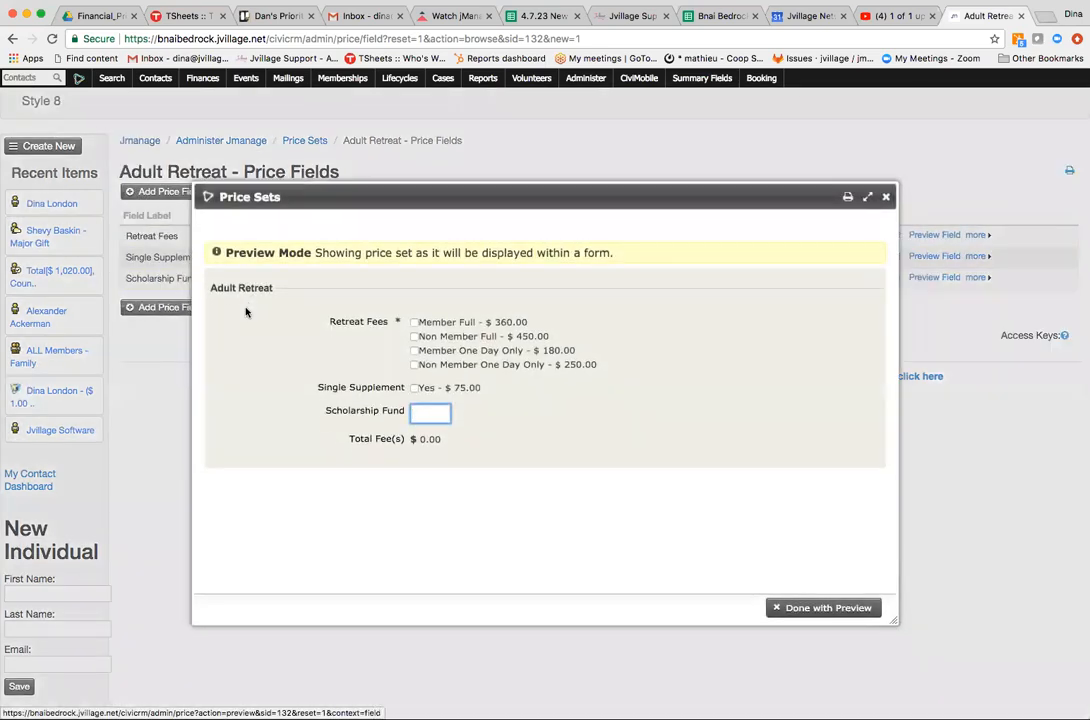
left_click(415, 322)
left_click(415, 389)
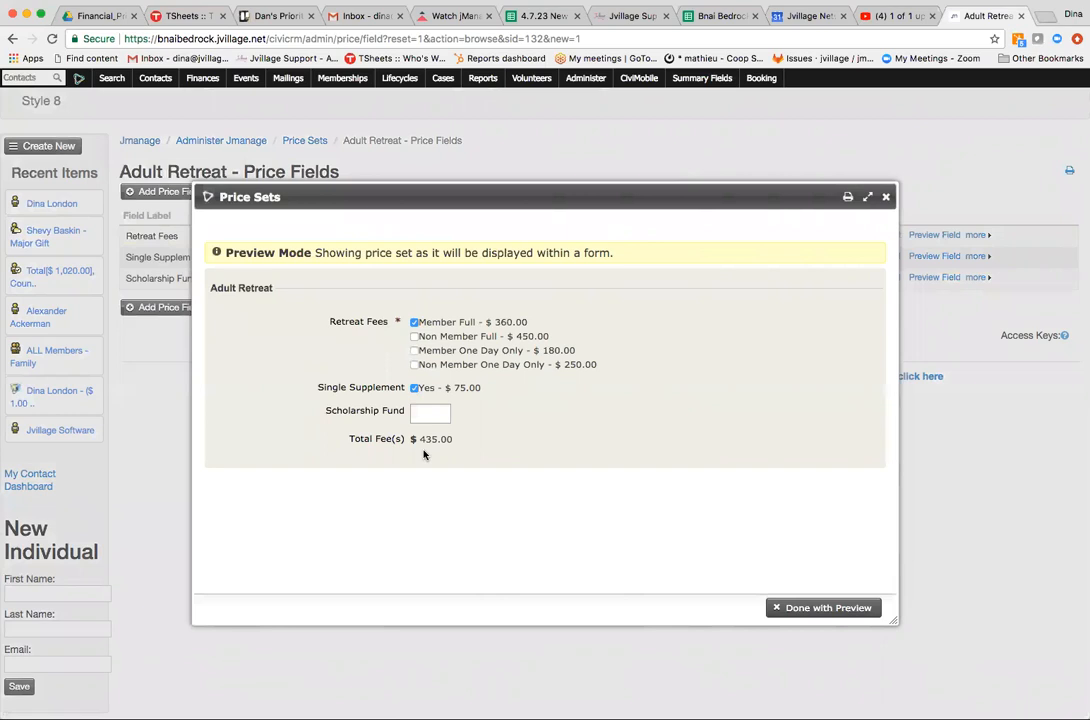
left_click(427, 414)
type("50")
left_click(517, 425)
left_click(810, 615)
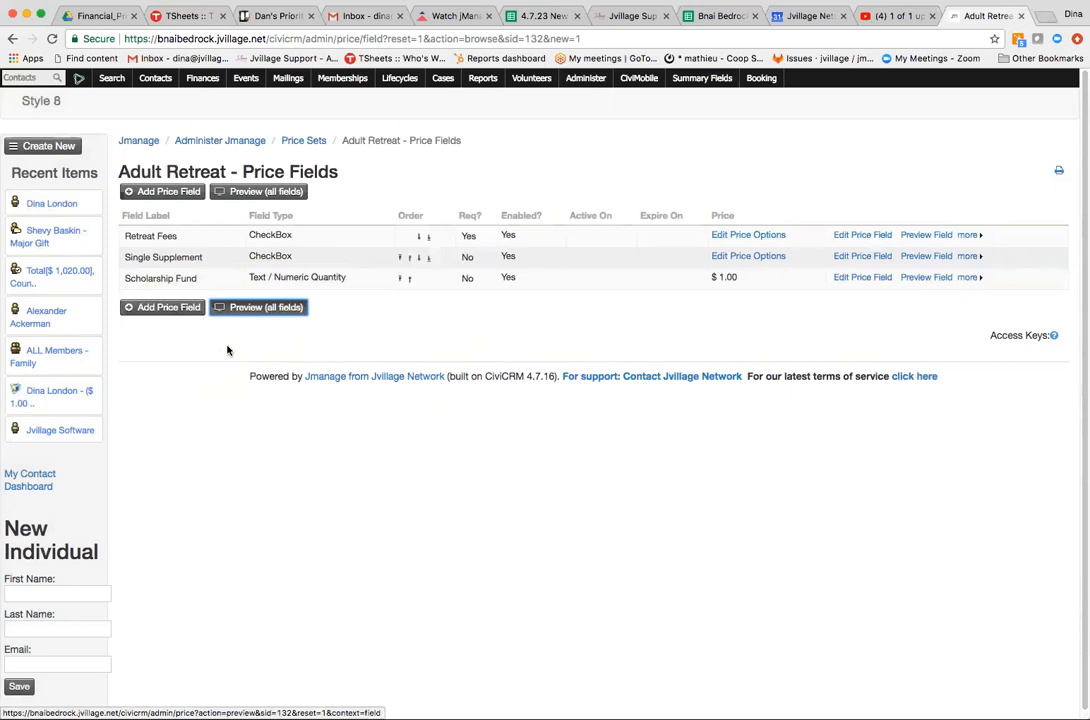
Step: Examine the Automatic Additional Percentage settings offered for a new CheckBox price field, and cancel the field without saving
left_click(176, 311)
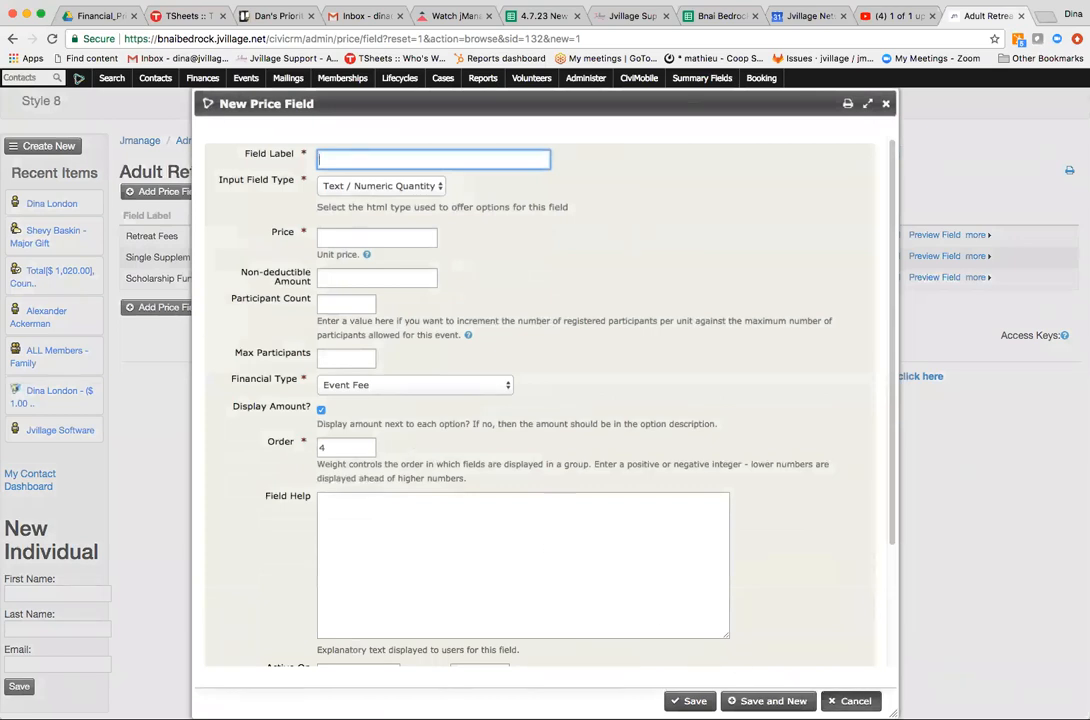
left_click(364, 183)
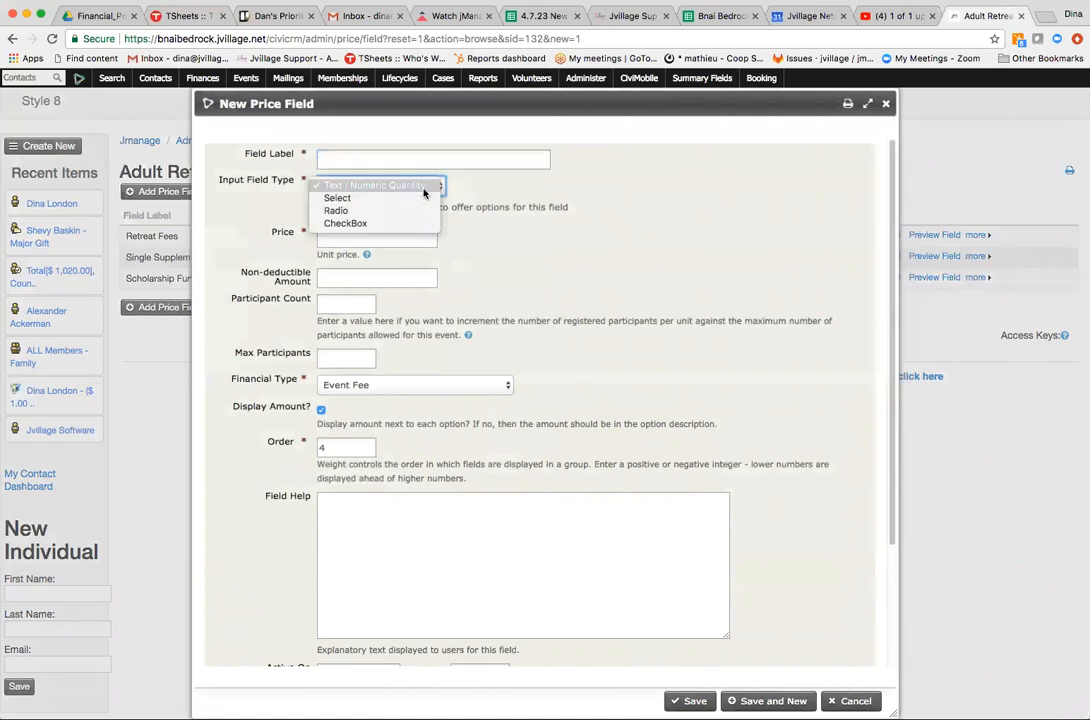
left_click(368, 223)
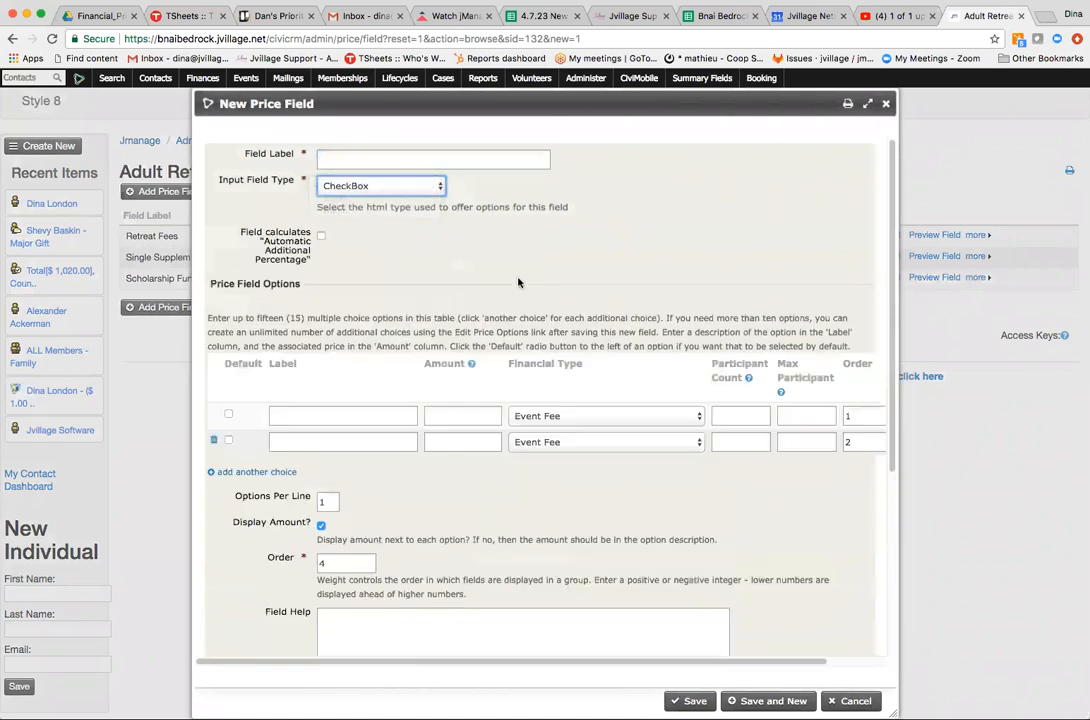
left_click(321, 237)
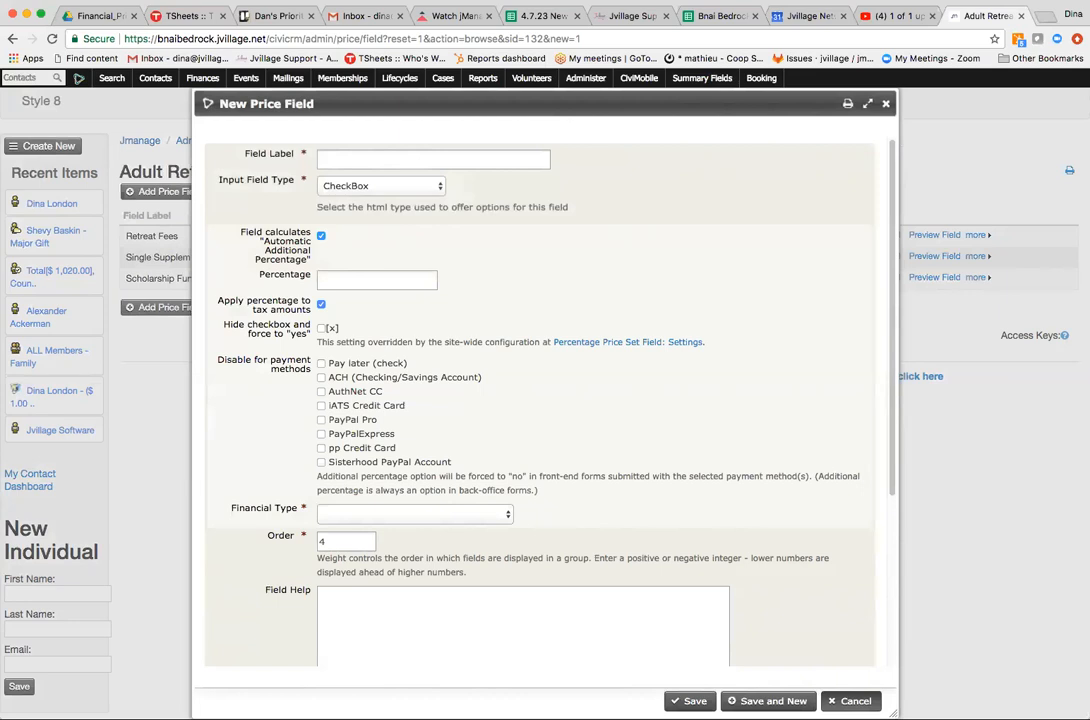
left_click(850, 701)
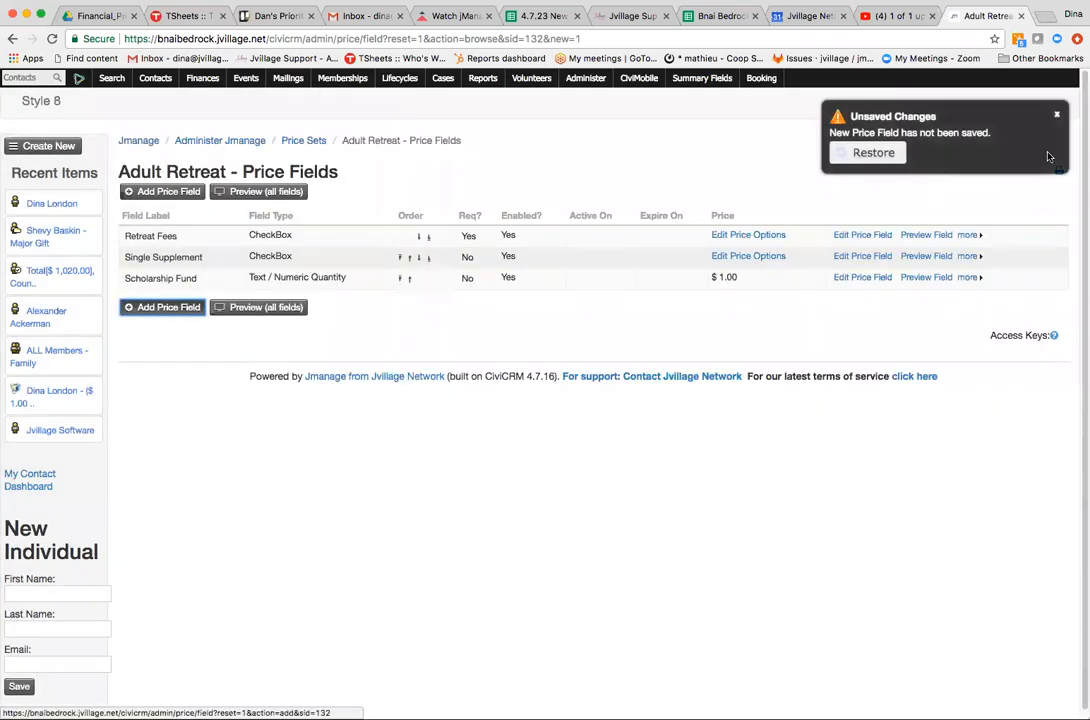
Step: Go to the list of all price sets and show the additional actions for the Adult Retreat set
left_click(202, 78)
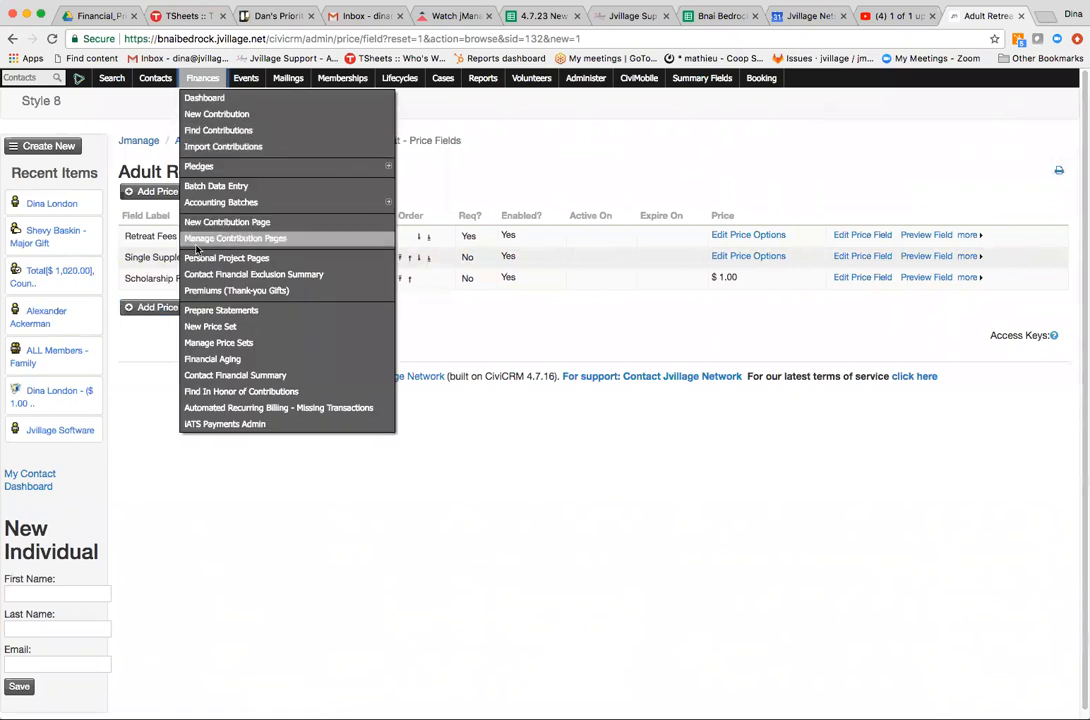
left_click(231, 343)
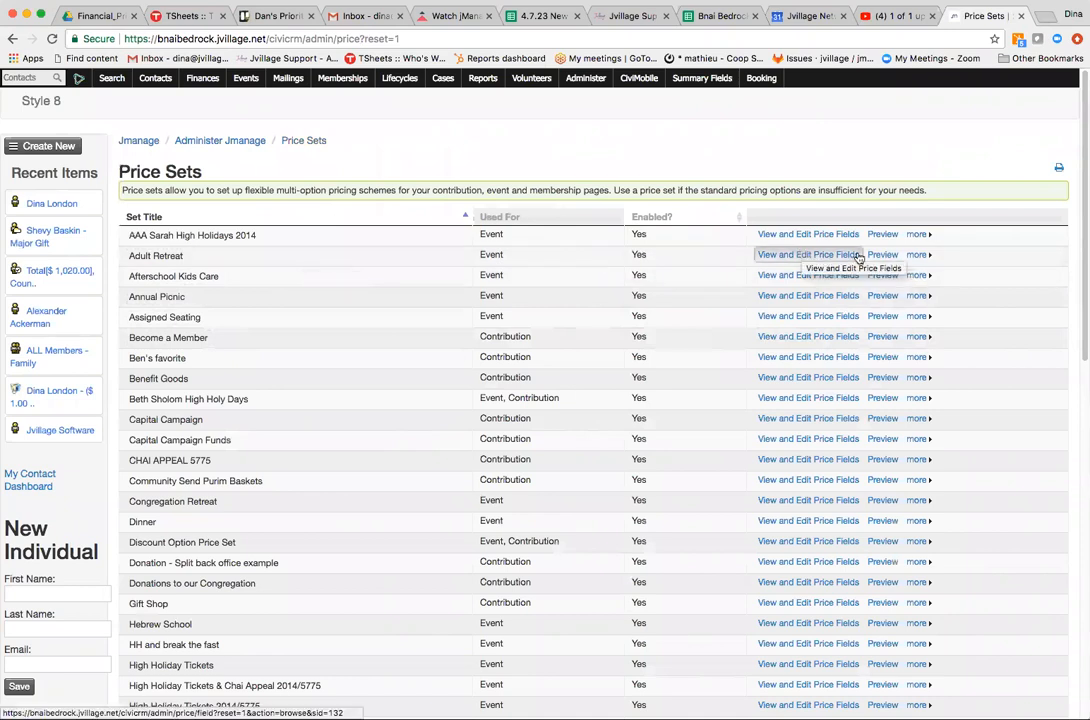
left_click(918, 255)
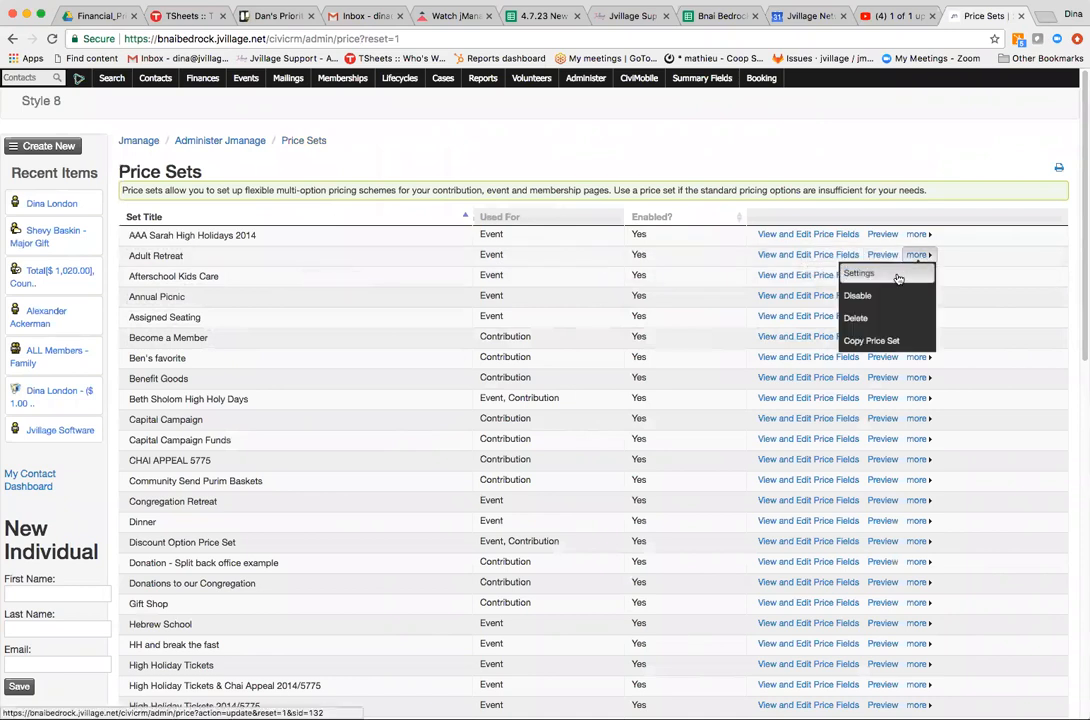